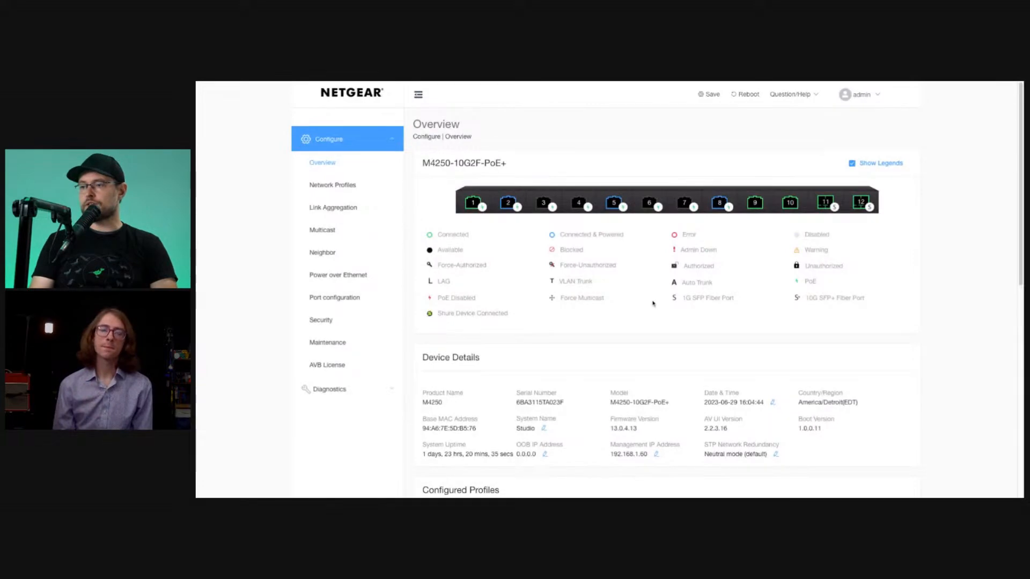
Review the switch's port status, device details and configured profiles on the Overview page.
scroll(655, 299, "down", 8)
scroll(671, 300, "up", 3)
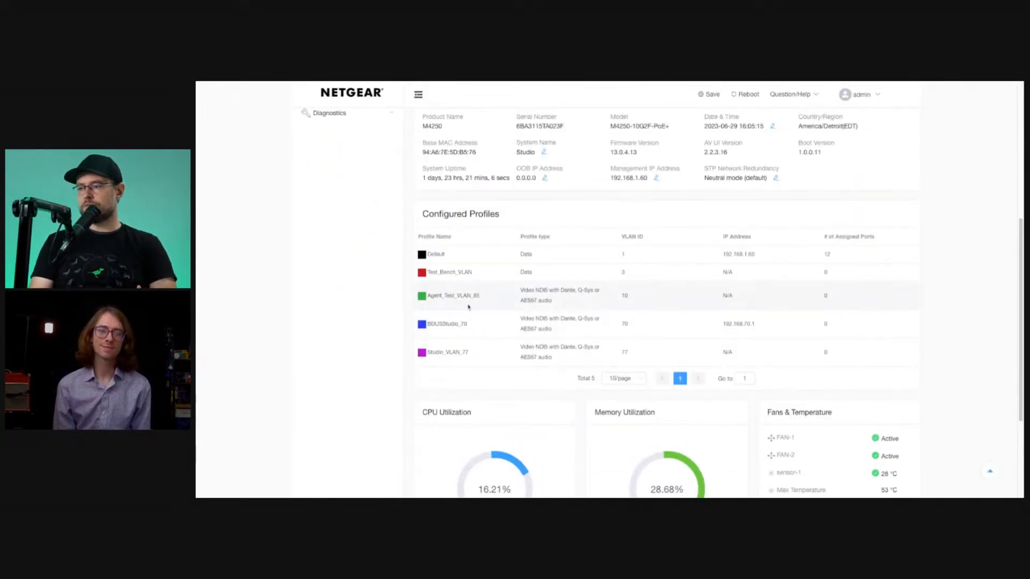
scroll(639, 284, "down", 1)
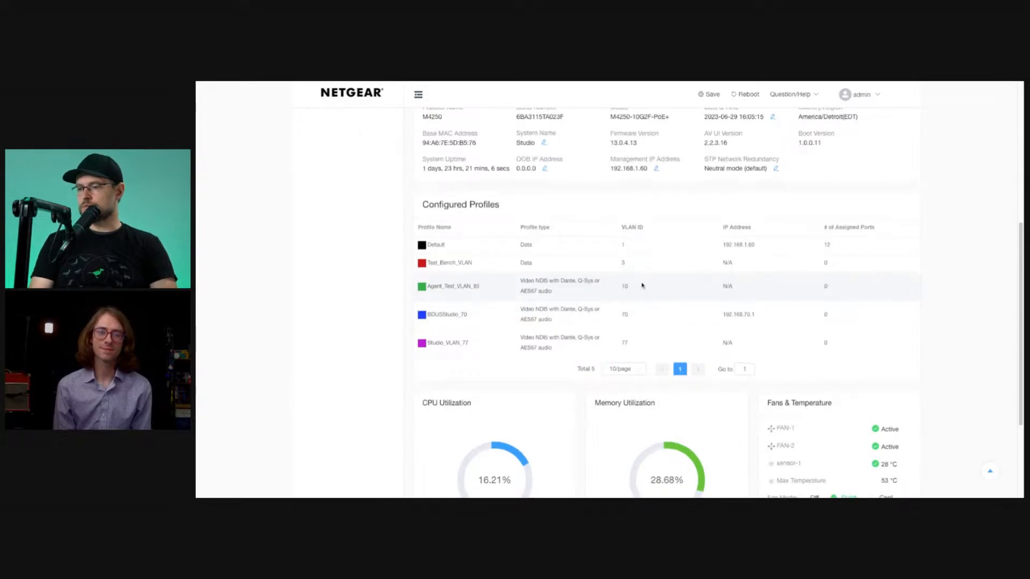
scroll(389, 309, "up", 1)
scroll(388, 310, "up", 5)
scroll(515, 271, "down", 7)
scroll(515, 271, "up", 7)
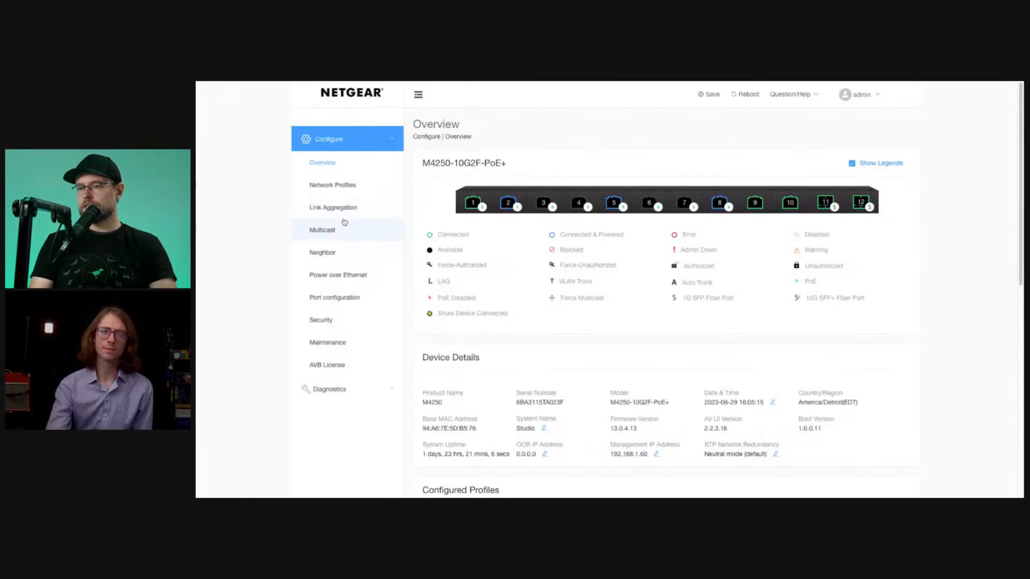
Open the Network Profiles page, reload it and bring up the Configured Profiles table.
left_click(344, 185)
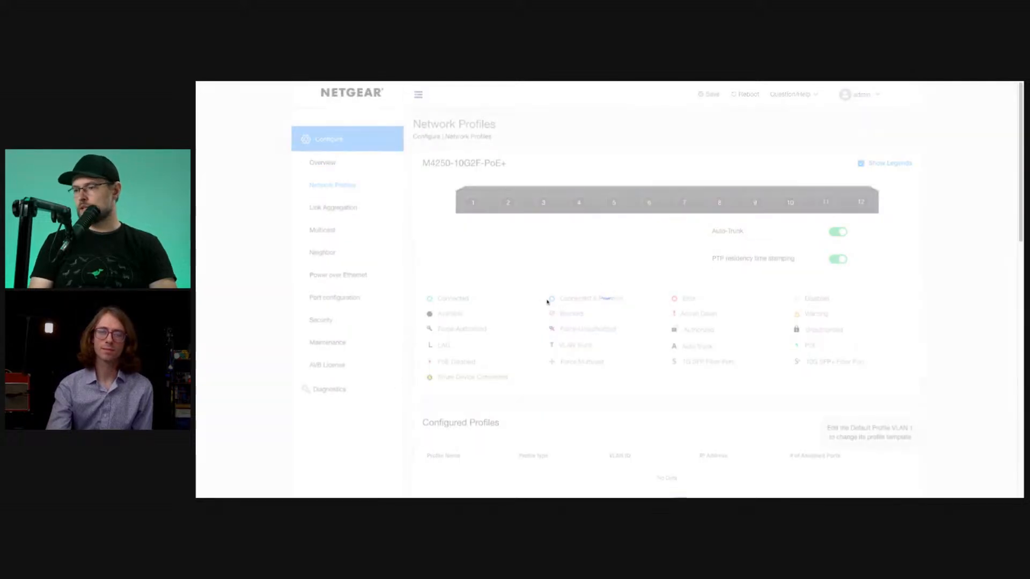
scroll(547, 302, "down", 3)
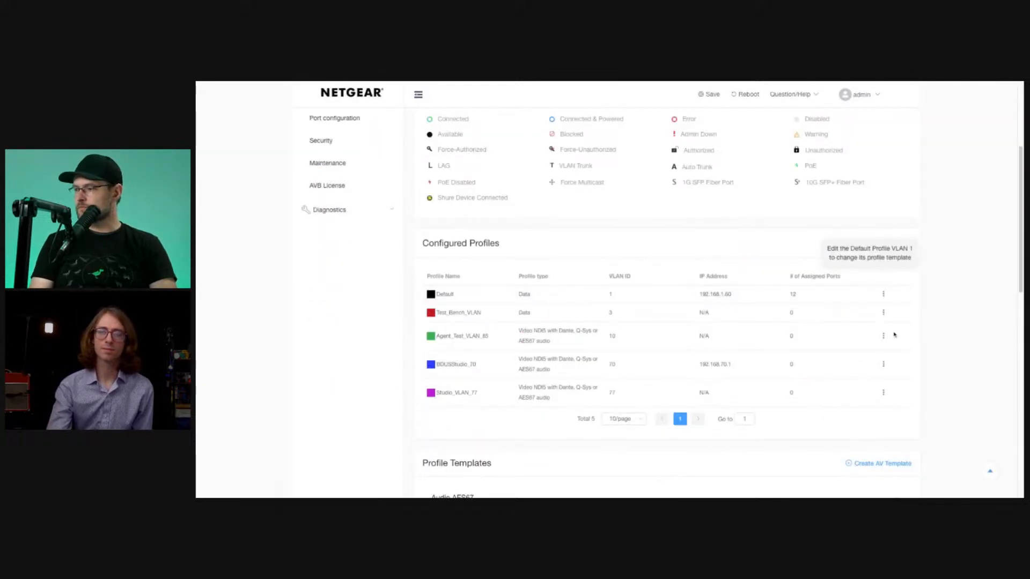
scroll(901, 318, "down", 1)
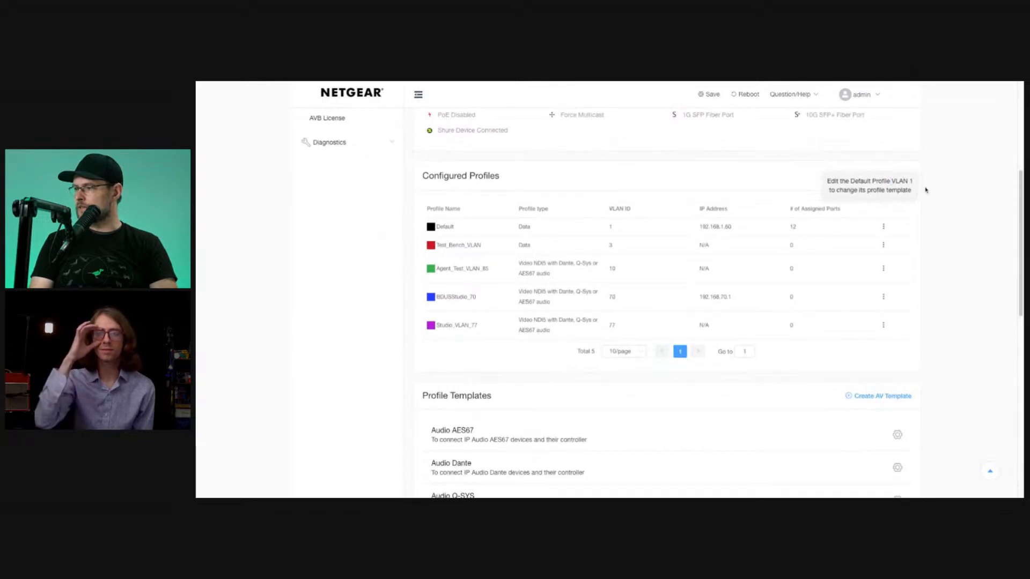
left_click(478, 81)
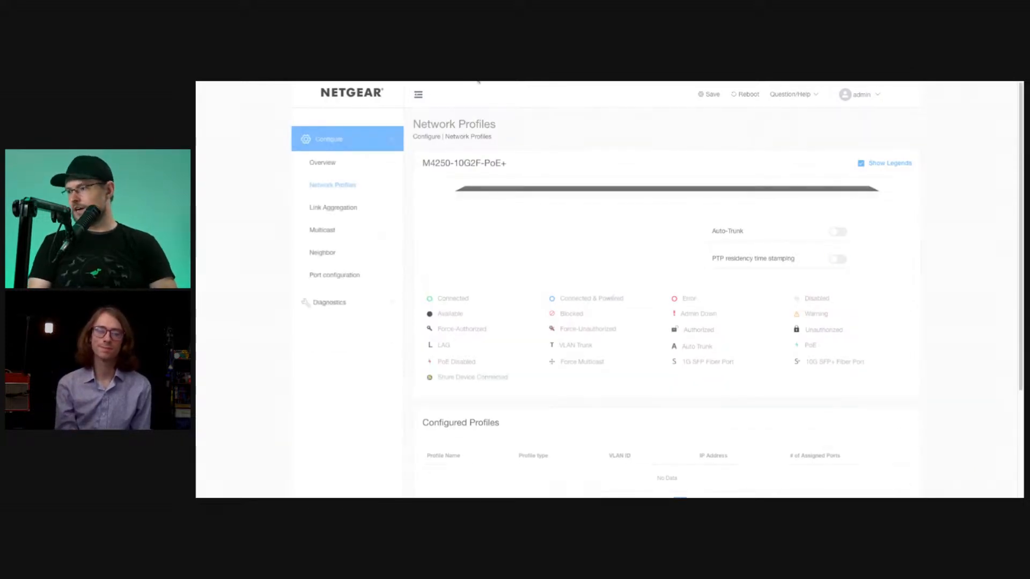
scroll(995, 303, "down", 5)
scroll(997, 319, "down", 1)
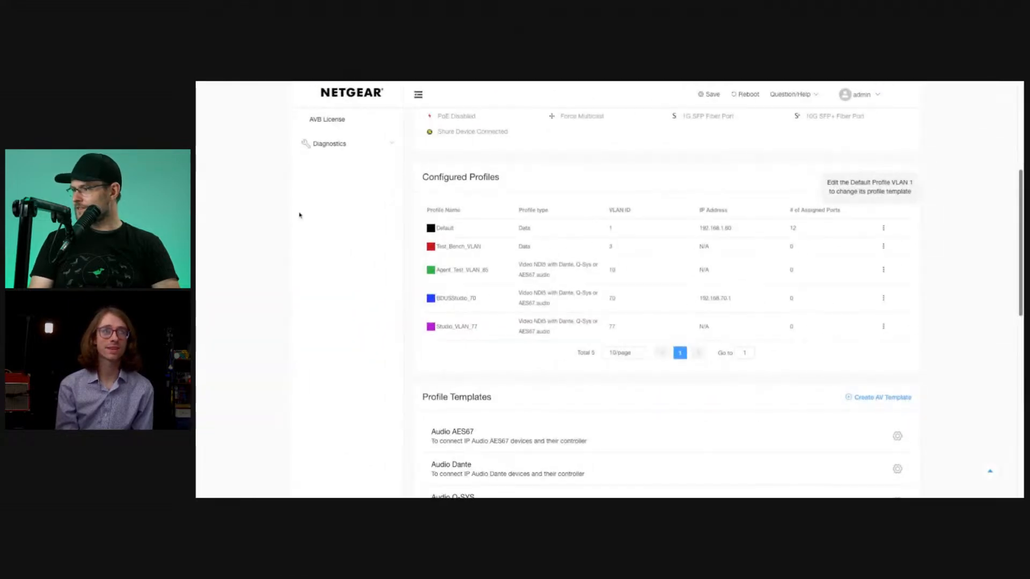
Look through the configured profiles and available profile templates for a way to add a new profile.
scroll(868, 190, "up", 1)
scroll(868, 189, "down", 2)
scroll(868, 189, "up", 1)
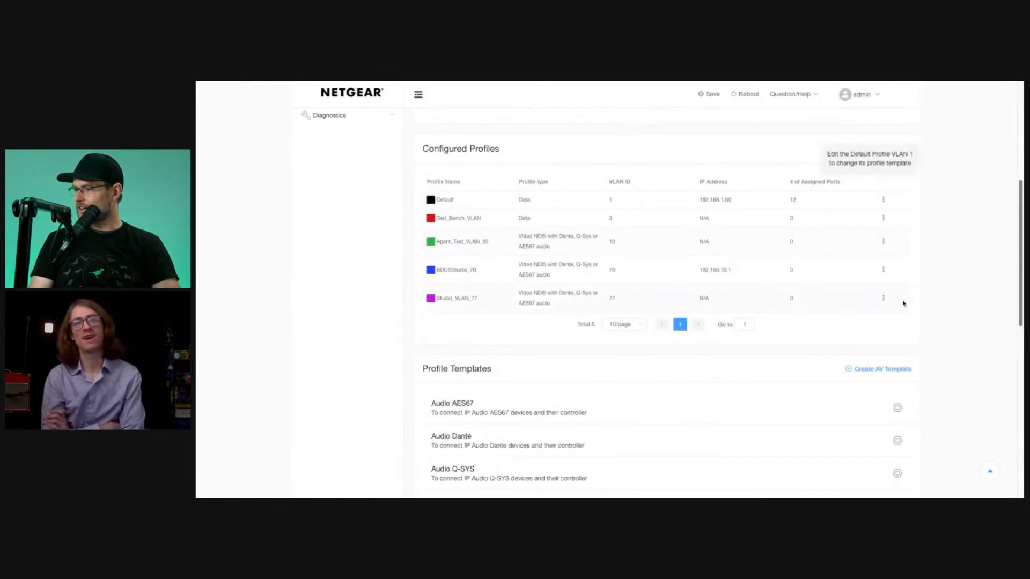
double_click(883, 154)
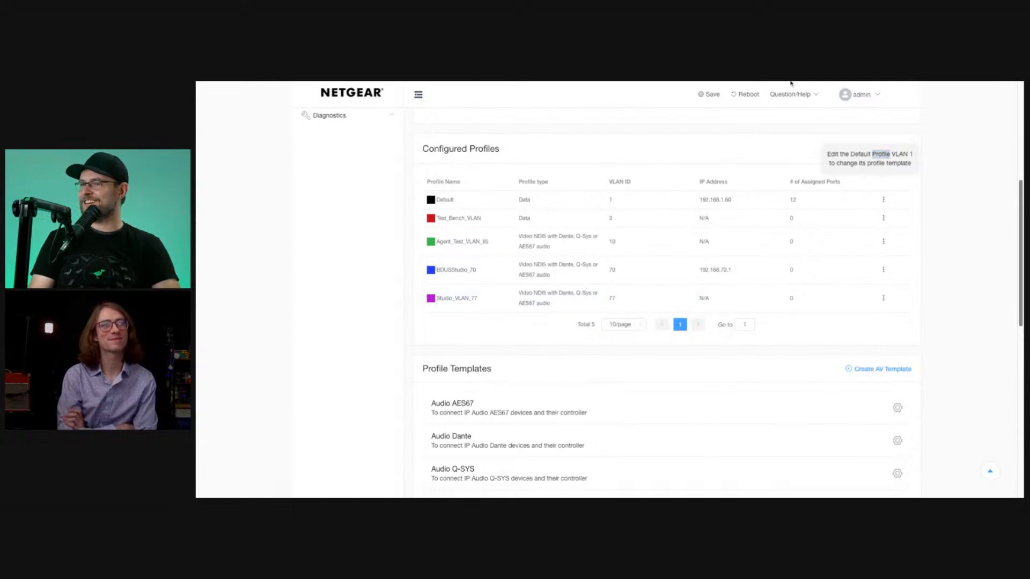
scroll(790, 86, "up", 5)
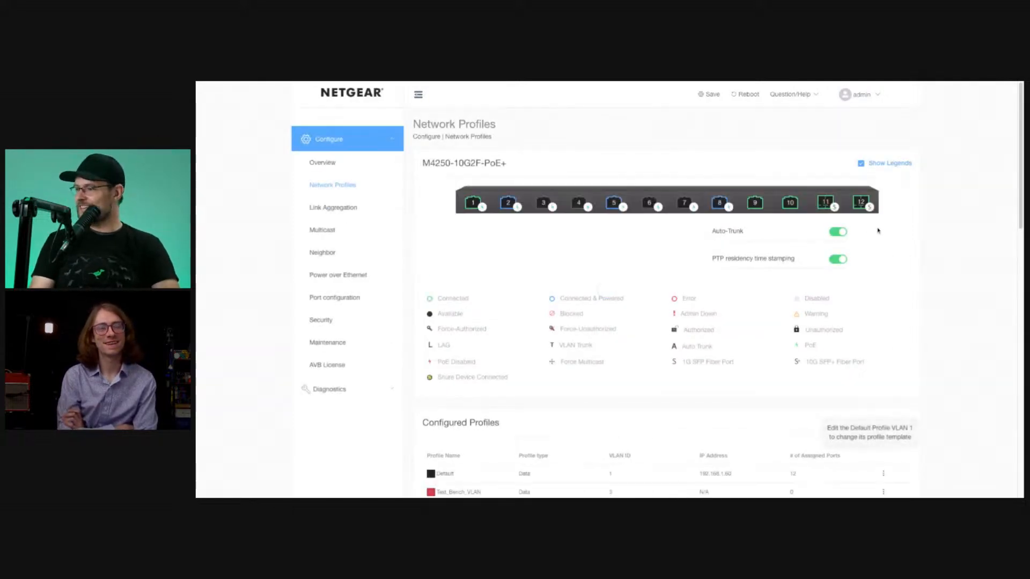
scroll(903, 322, "down", 3)
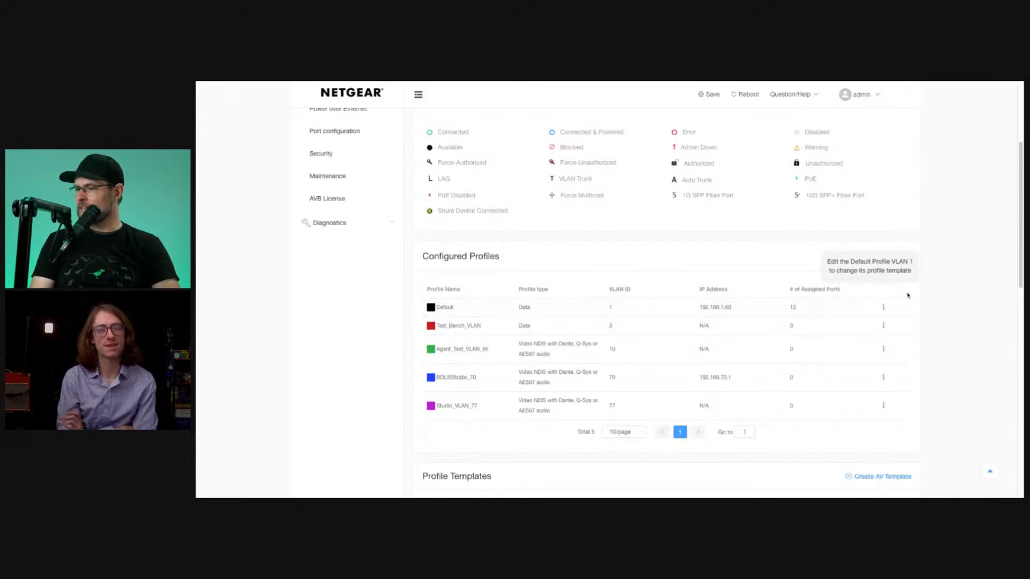
scroll(798, 217, "up", 4)
scroll(767, 222, "down", 6)
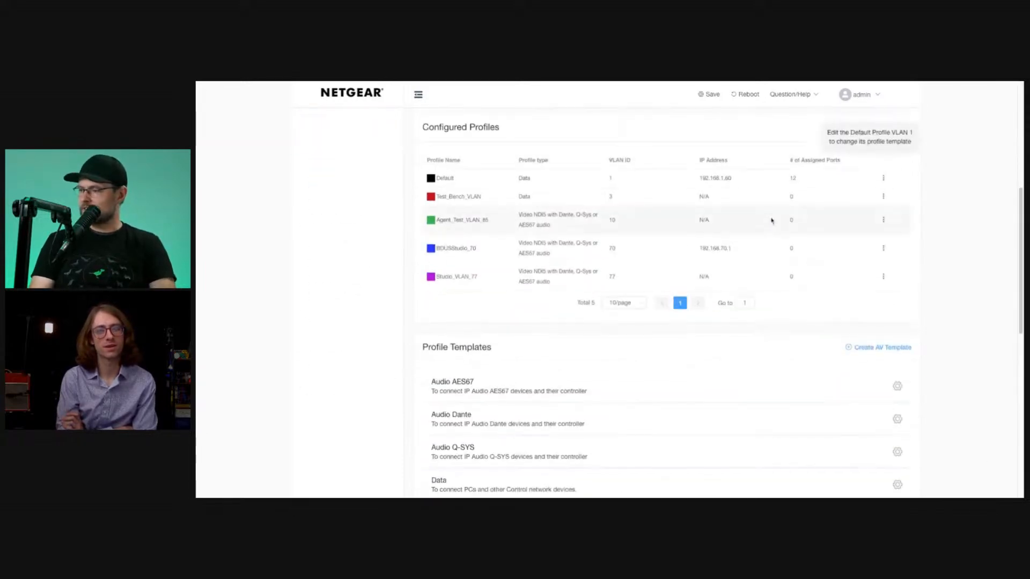
scroll(768, 222, "down", 8)
scroll(981, 177, "up", 3)
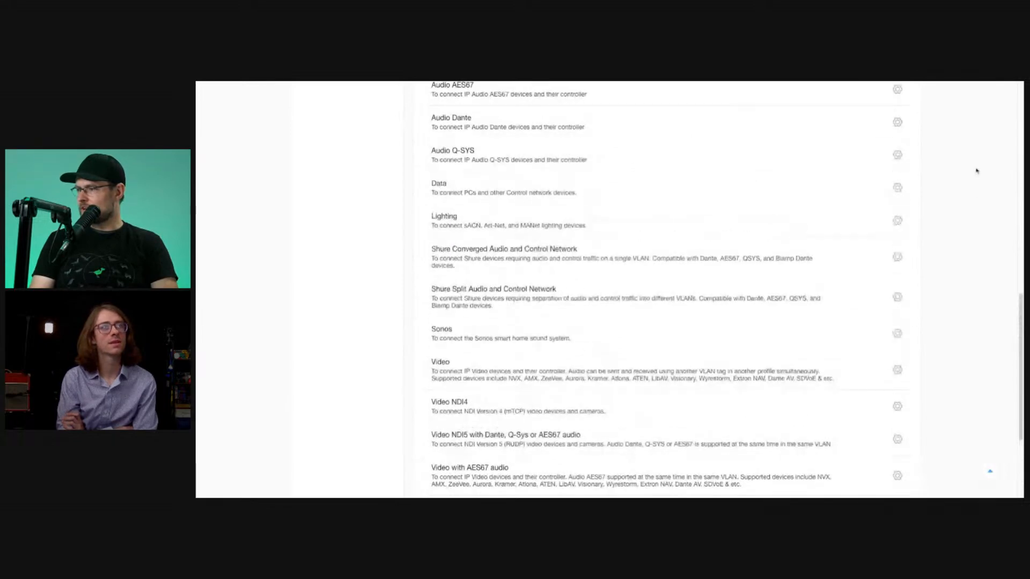
scroll(955, 193, "up", 3)
left_click(881, 239)
left_click(481, 226)
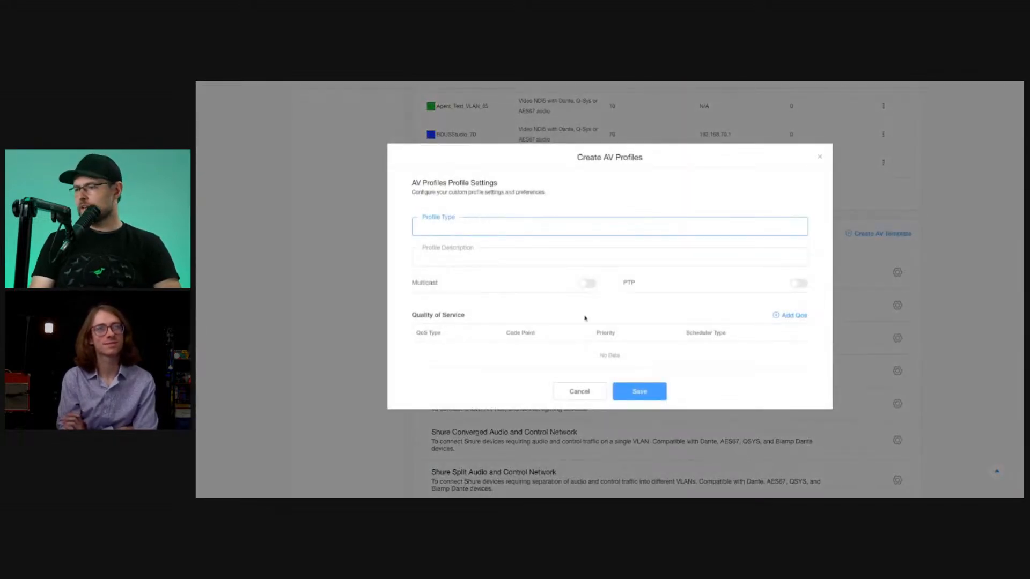
left_click(577, 391)
Try to dismiss the hint about editing the default VLAN 1 profile above the Configured Profiles table.
scroll(906, 236, "up", 6)
scroll(906, 239, "down", 2)
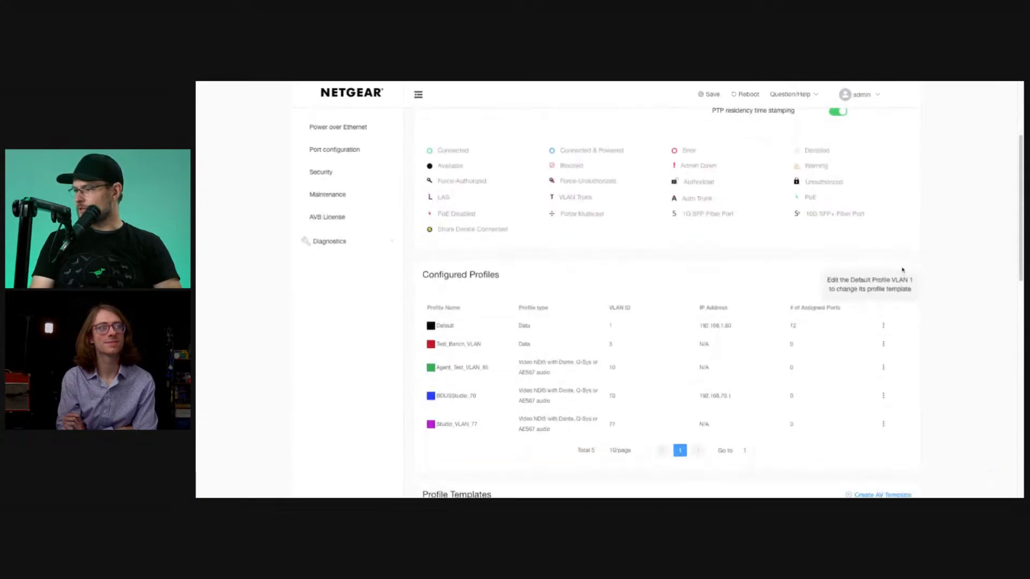
left_click(917, 276)
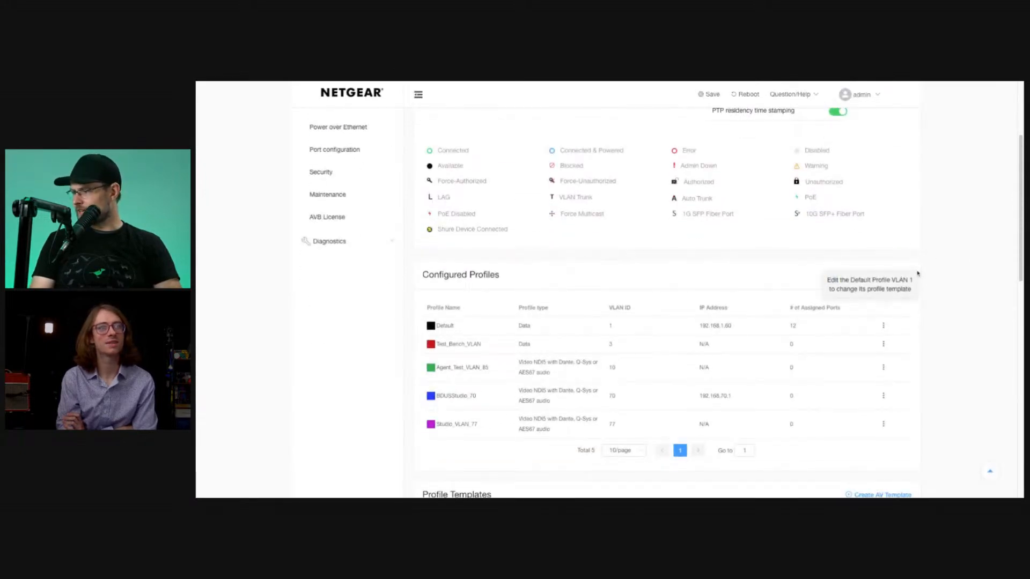
double_click(916, 276)
left_click(915, 289)
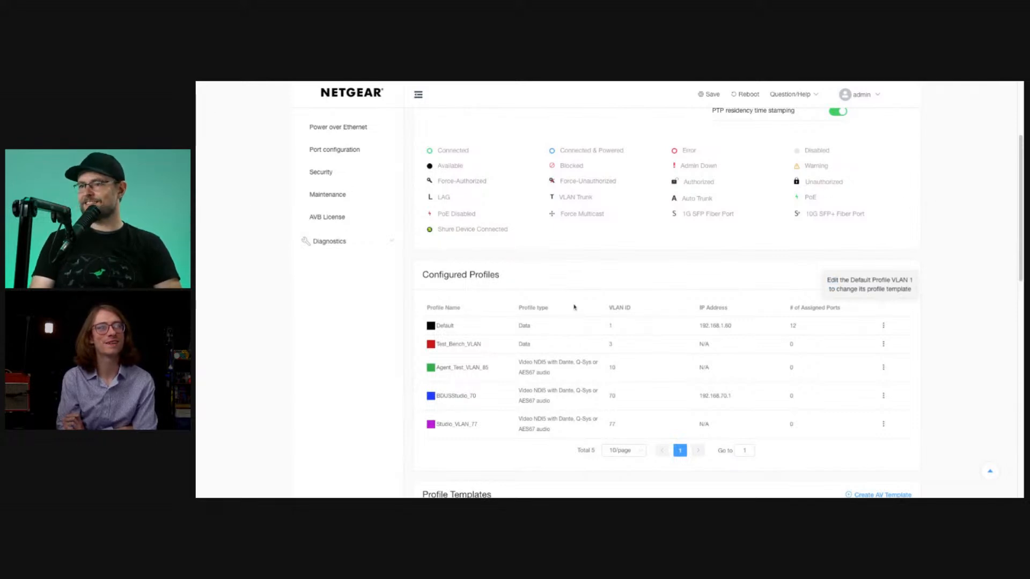
Examine the profile templates, especially the Video NDI5 with Dante, Q-Sys or AES67 audio entry.
scroll(639, 290, "down", 3)
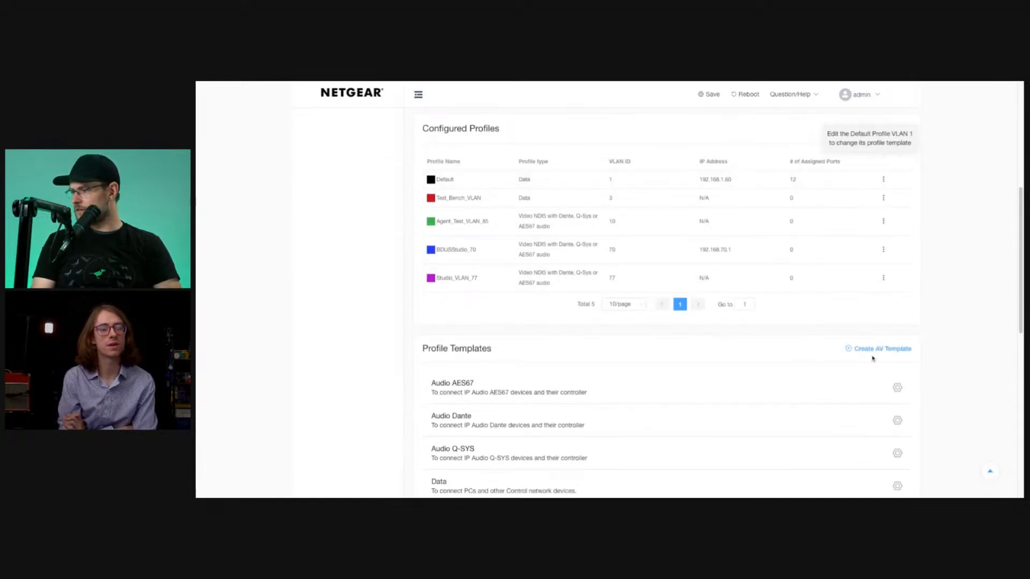
scroll(933, 324, "down", 9)
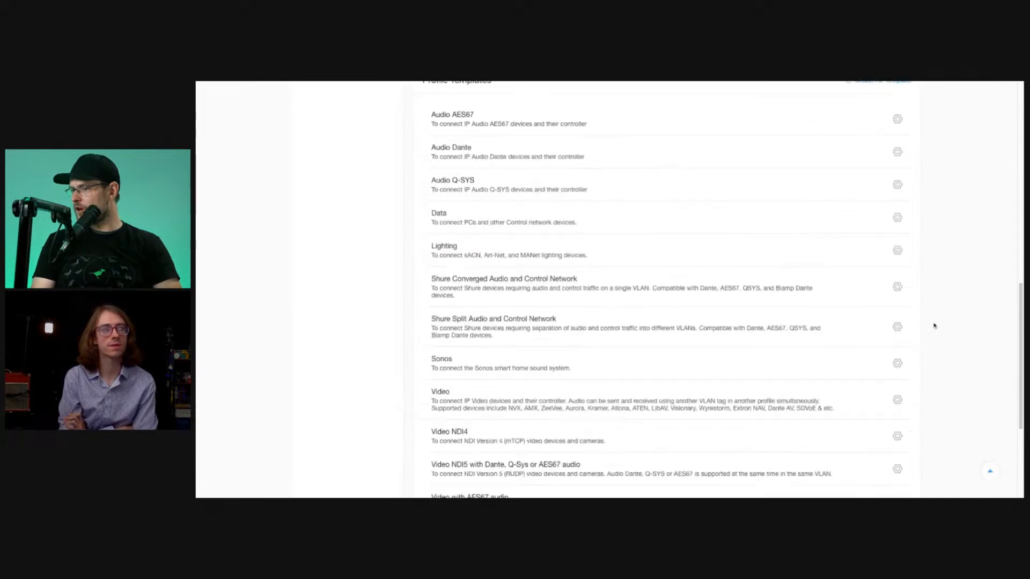
scroll(614, 300, "down", 1)
left_click_drag(437, 294, 565, 296)
left_click(564, 302)
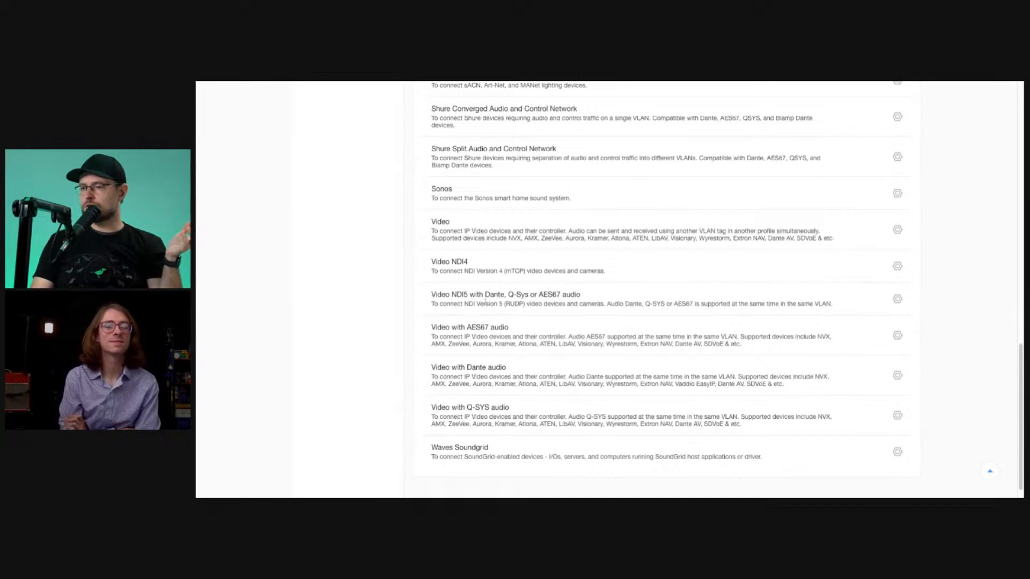
double_click(492, 296)
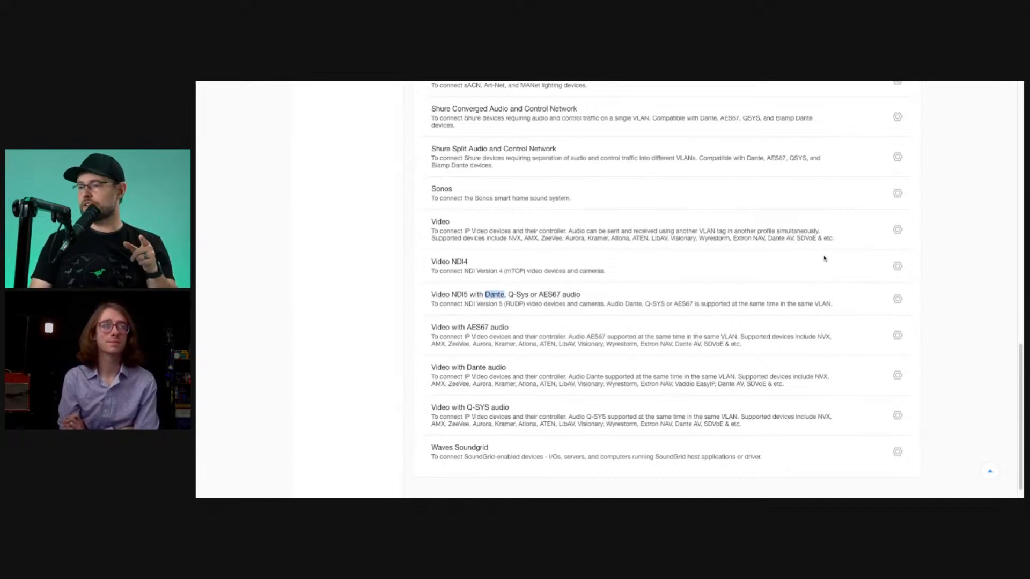
Start a new profile from the Video NDI5 with Dante, Q-Sys or AES67 audio template and name it TestVLAN65.
left_click(895, 300)
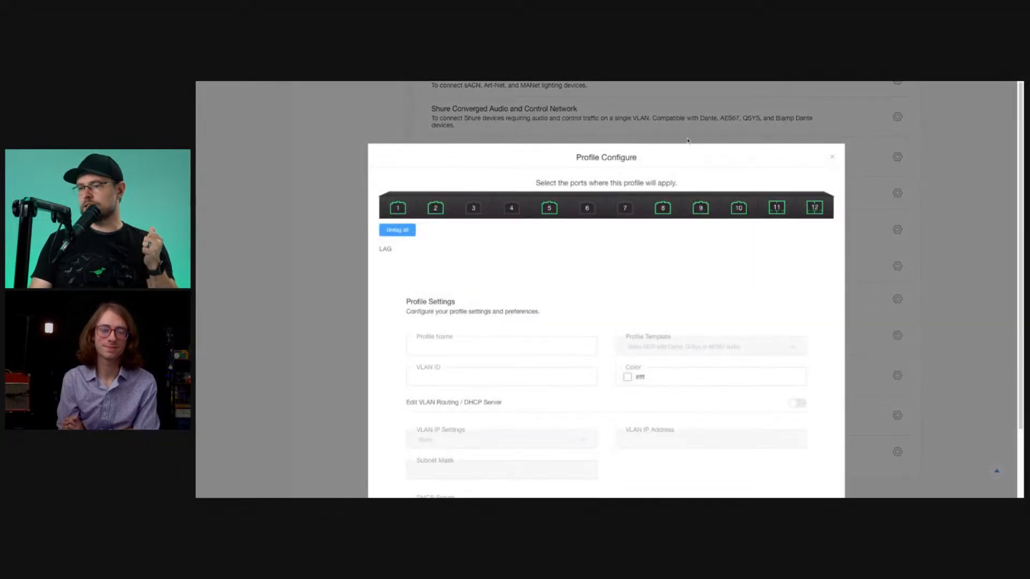
scroll(781, 204, "down", 3)
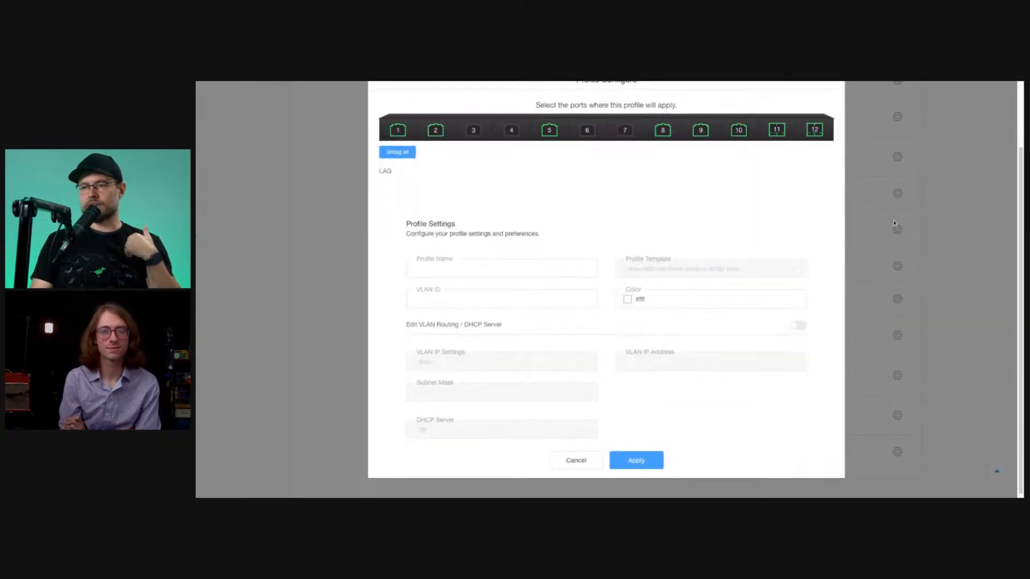
left_click(533, 267)
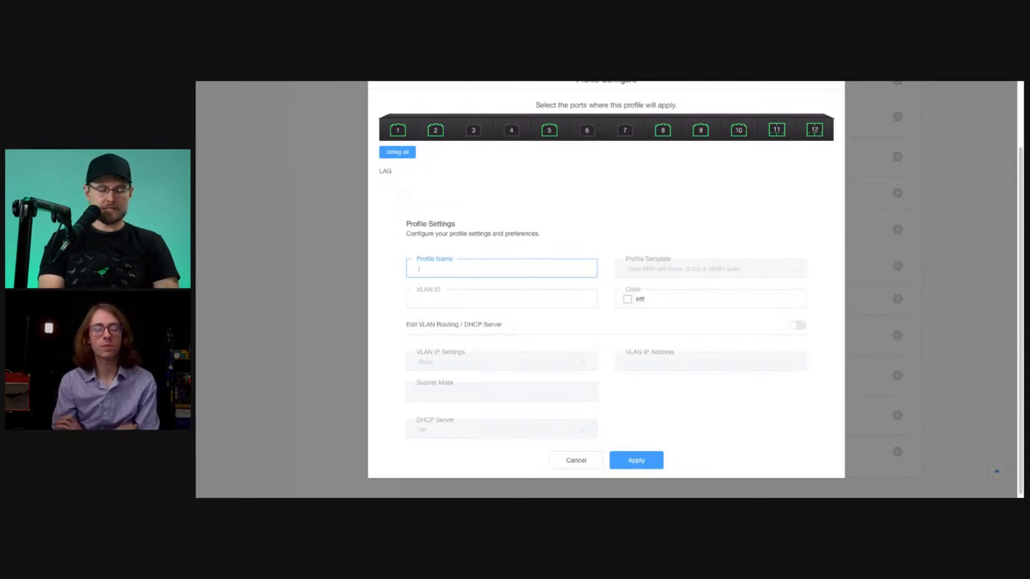
type("TestVLAN69")
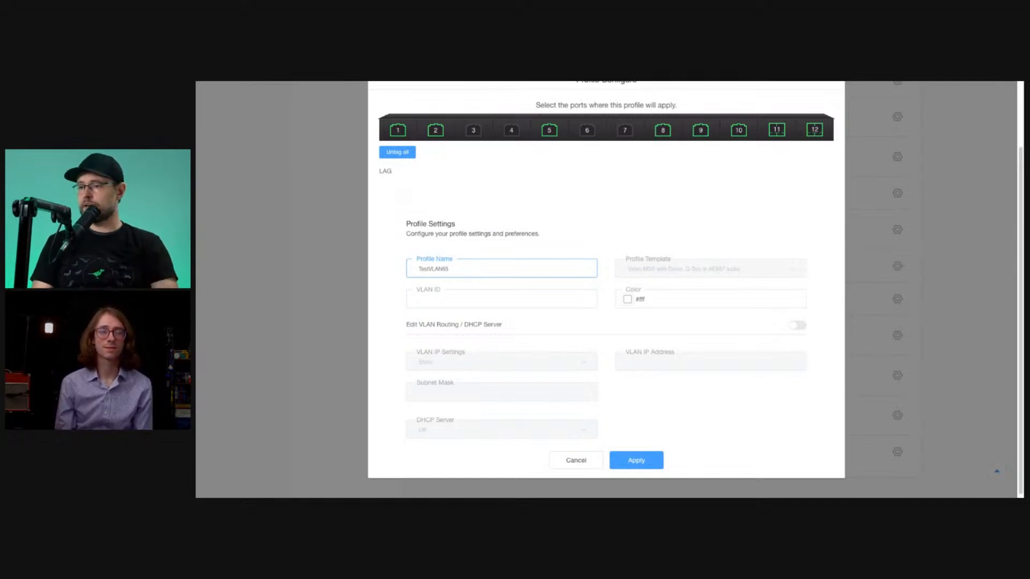
Set the new profile's VLAN ID to 65 and close the color picker without applying a color.
left_click(527, 301)
left_click(487, 275)
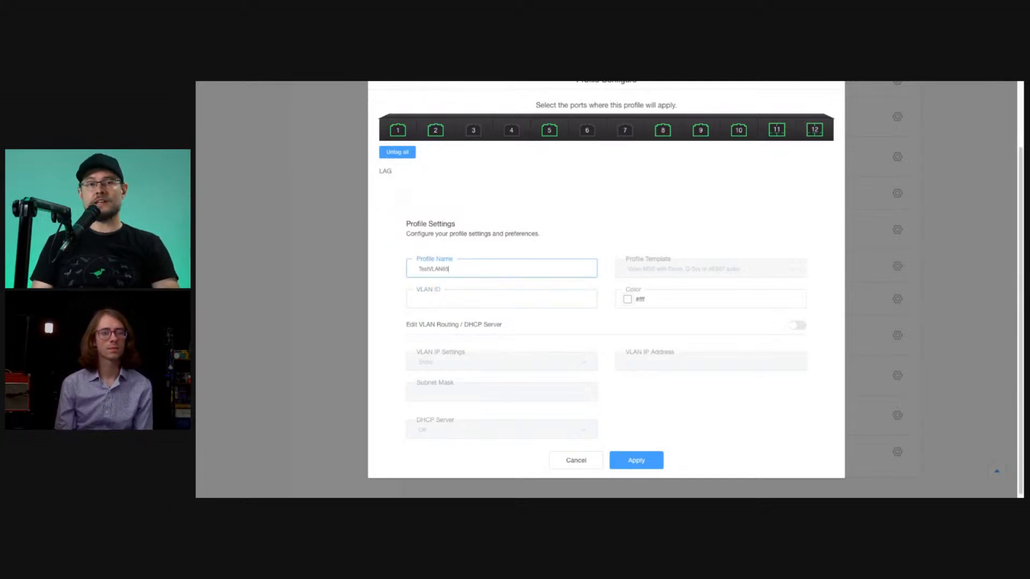
left_click(502, 295)
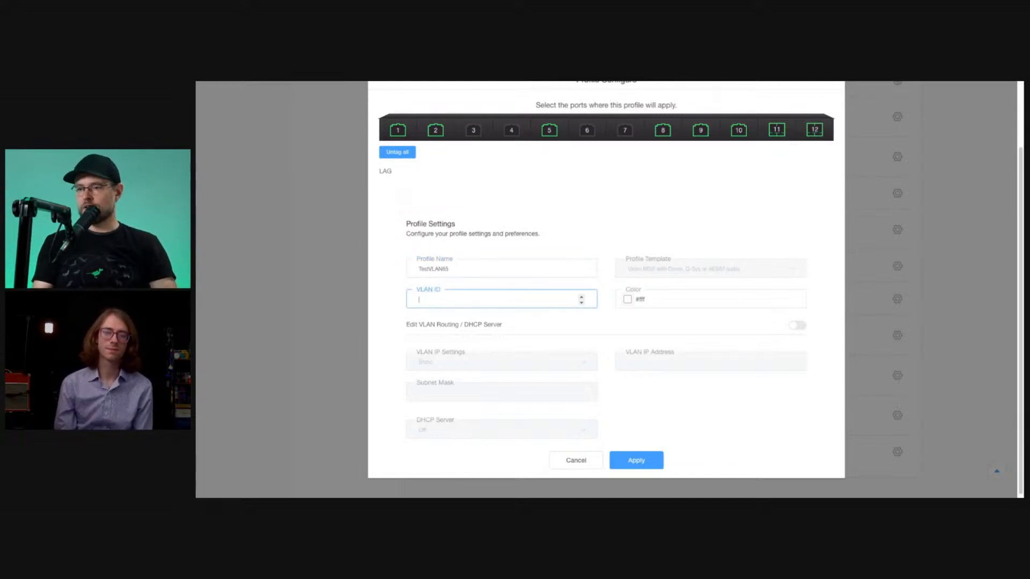
type("65")
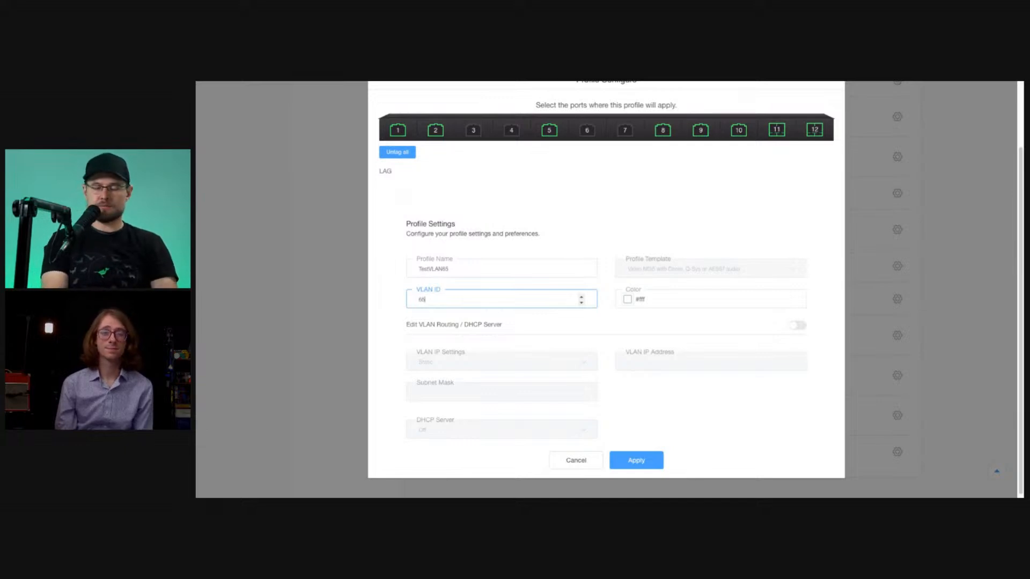
left_click(628, 300)
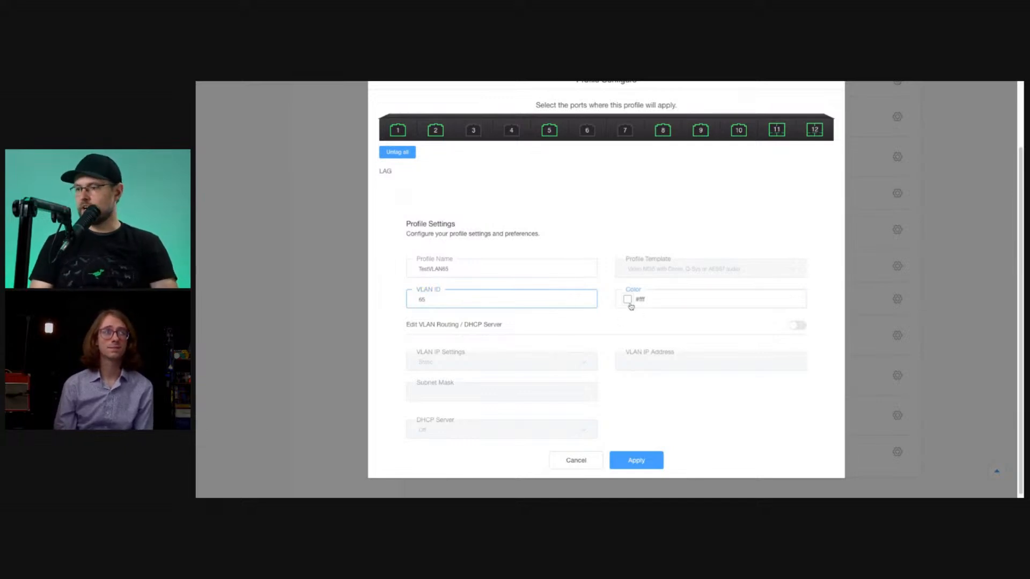
left_click(898, 303)
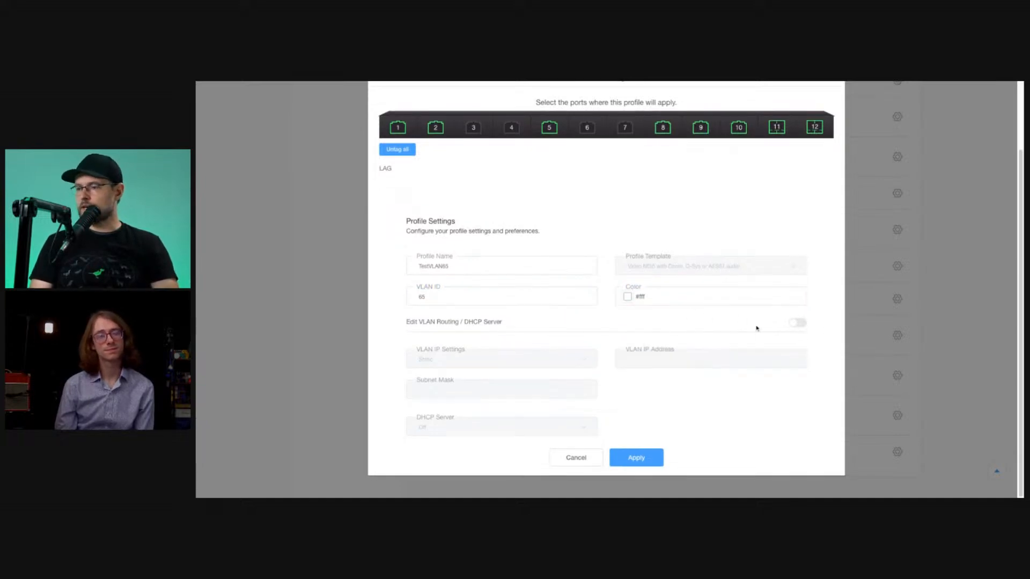
Enable VLAN routing and DHCP server editing for the profile and set its static VLAN IP address to 192.168.65.1.
left_click(799, 324)
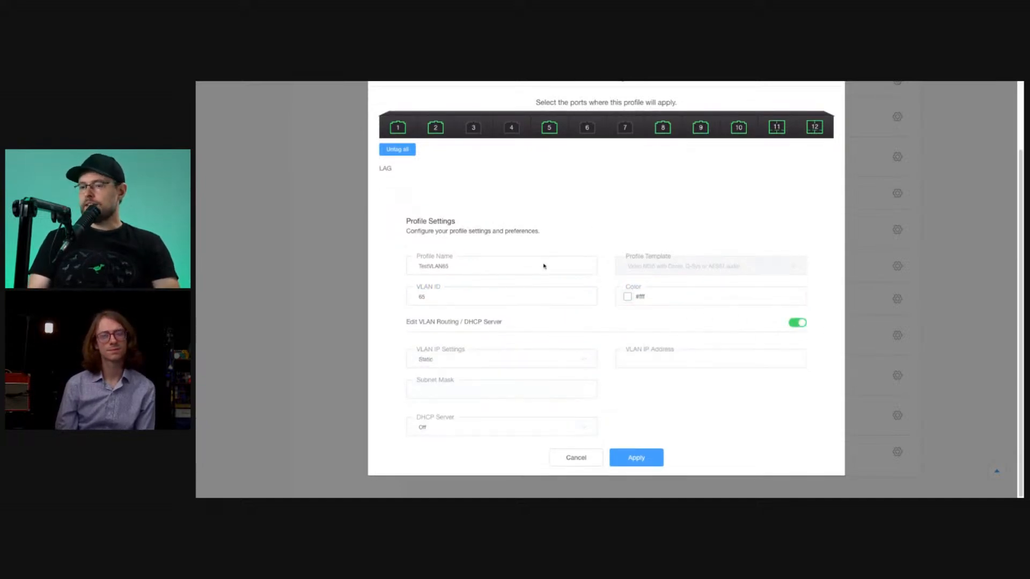
left_click(631, 360)
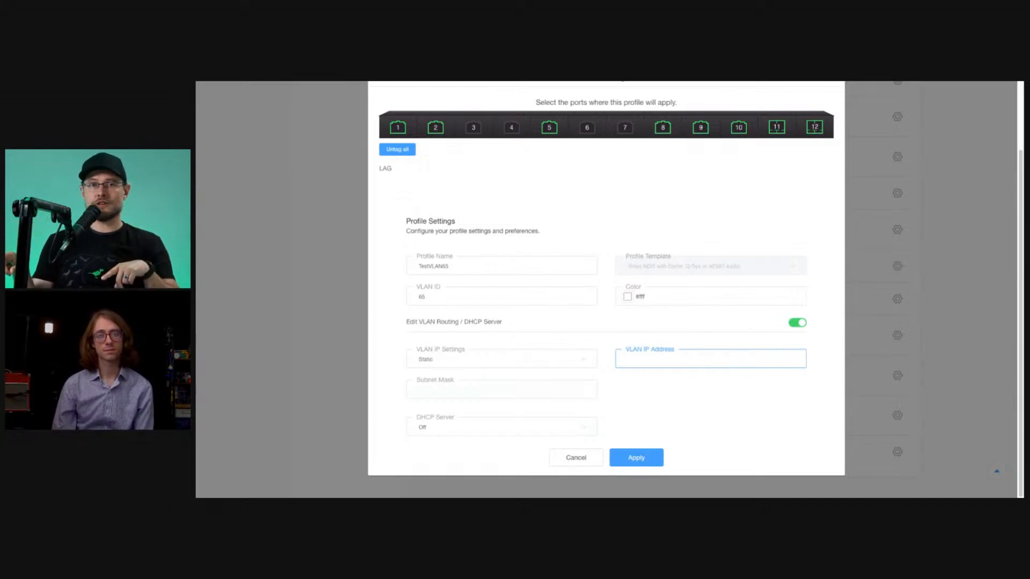
scroll(269, 115, "up", 1)
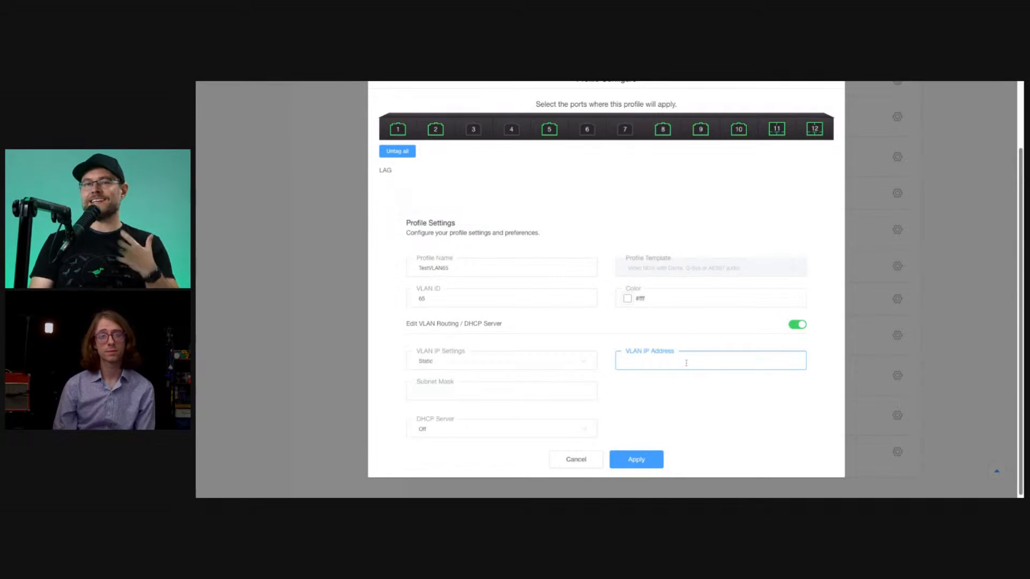
type("192.168")
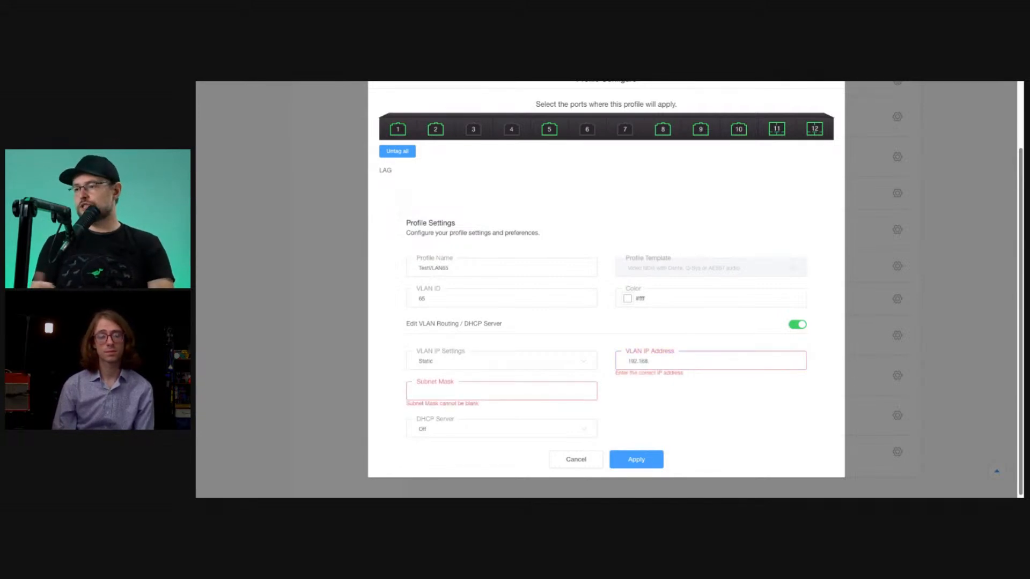
type(".65")
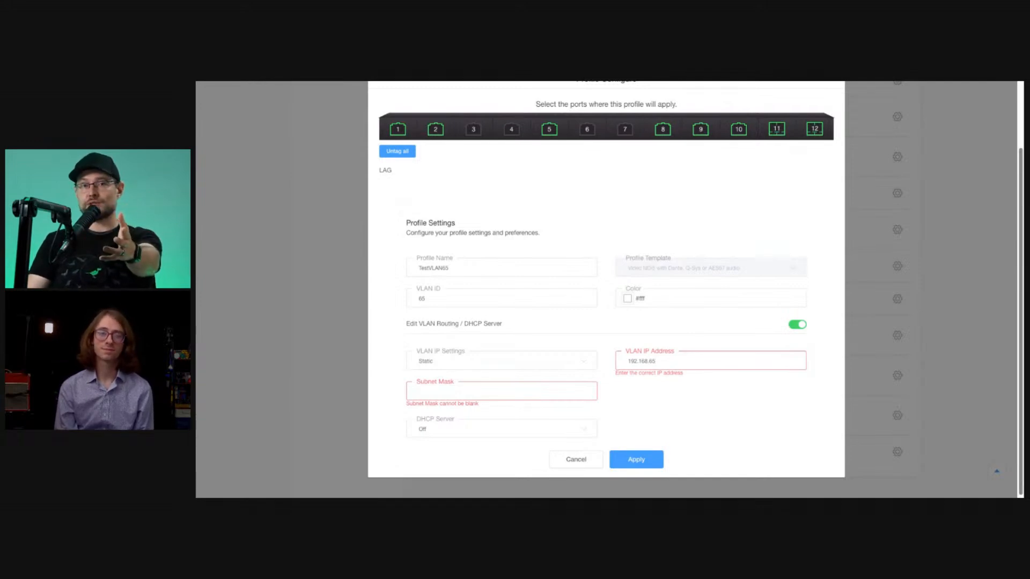
type("1")
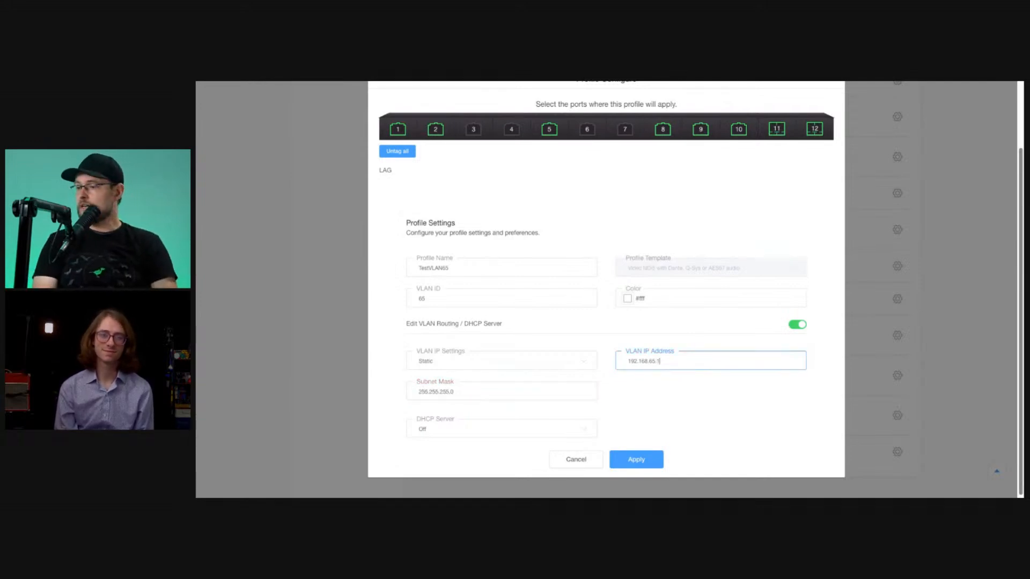
key("BackSpace")
type("254")
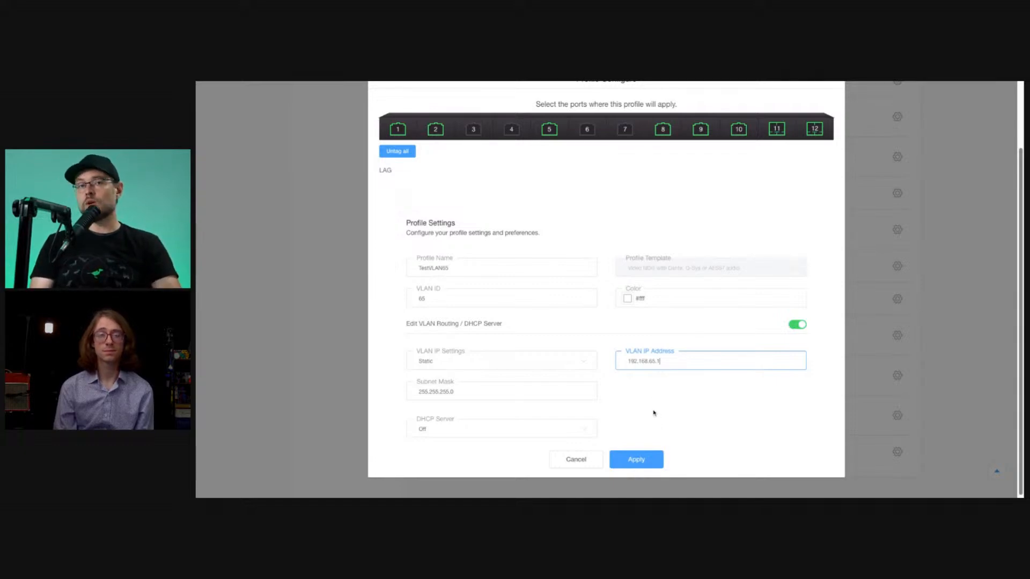
Check the subnet mask and set the profile's DHCP Server option to DHCP Server.
double_click(482, 392)
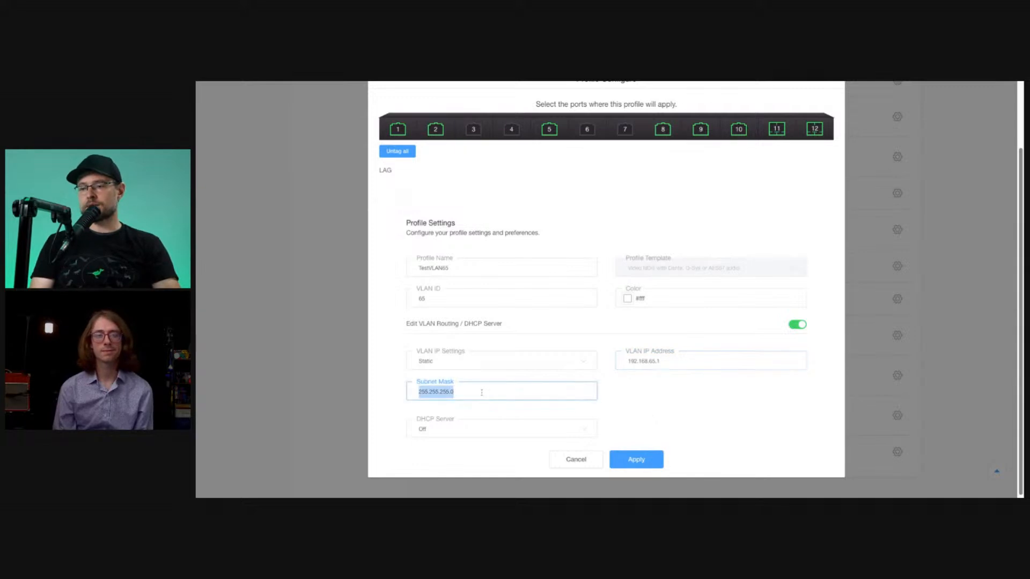
left_click(384, 403)
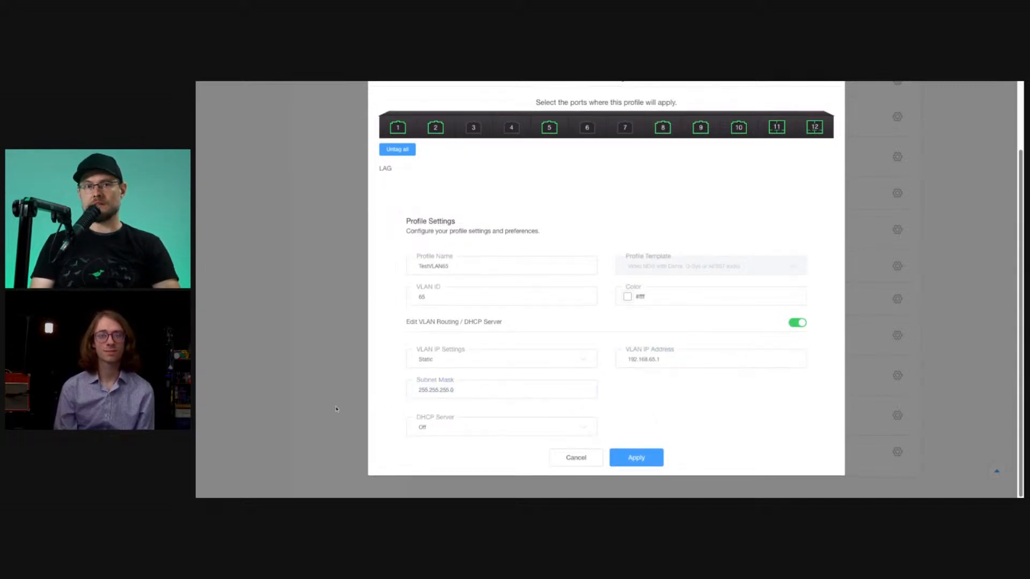
left_click(474, 388)
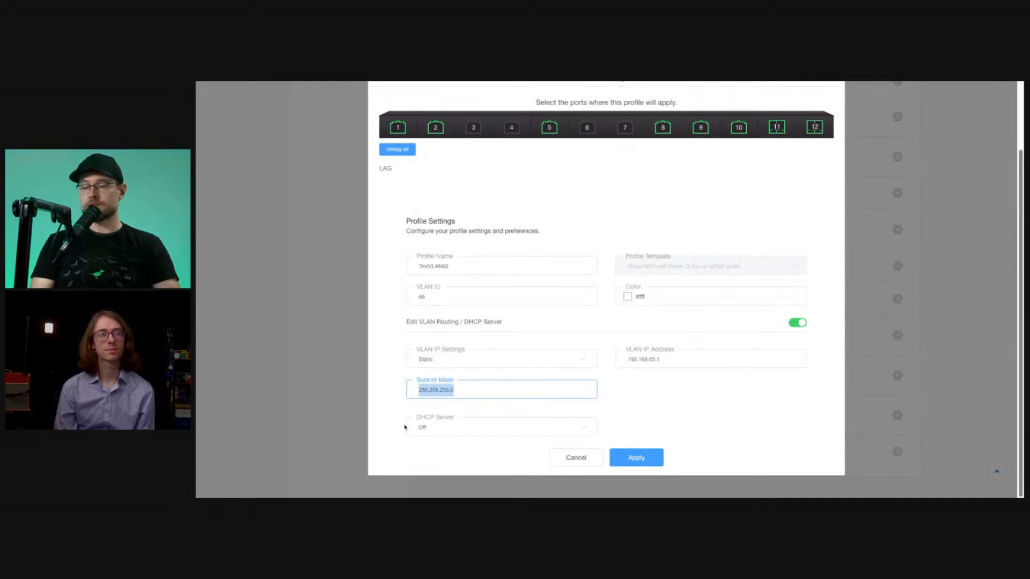
left_click(449, 427)
left_click(486, 465)
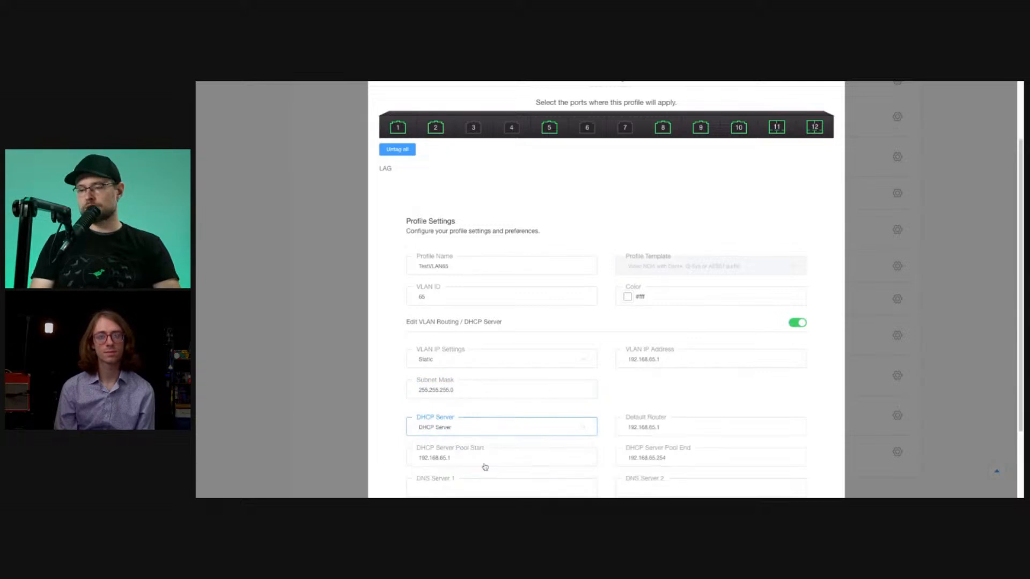
scroll(751, 407, "down", 2)
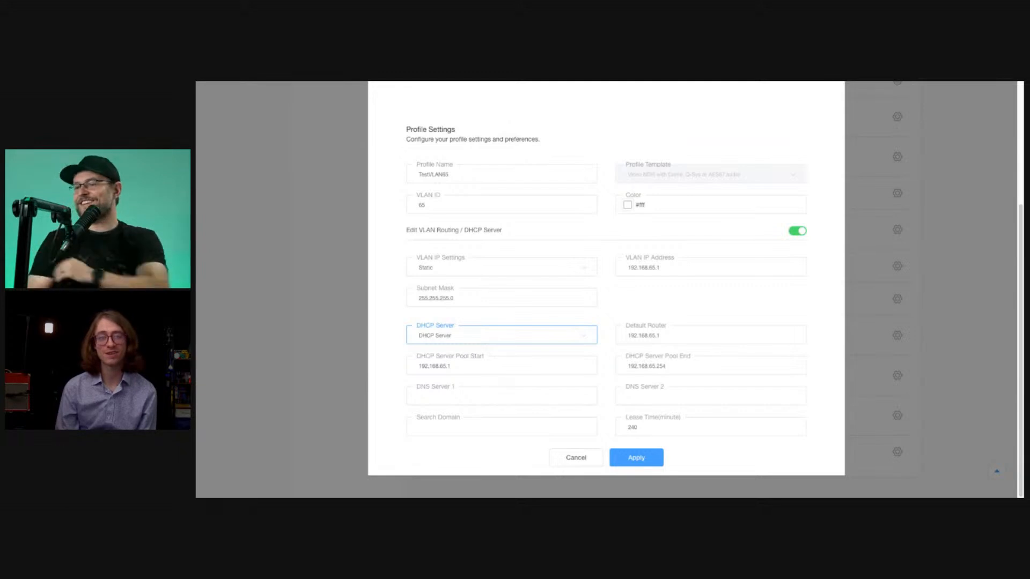
Set the DHCP server pool start to 192.168.65.10, checking it against the VLAN IP address, default router and pool end.
left_click(505, 364)
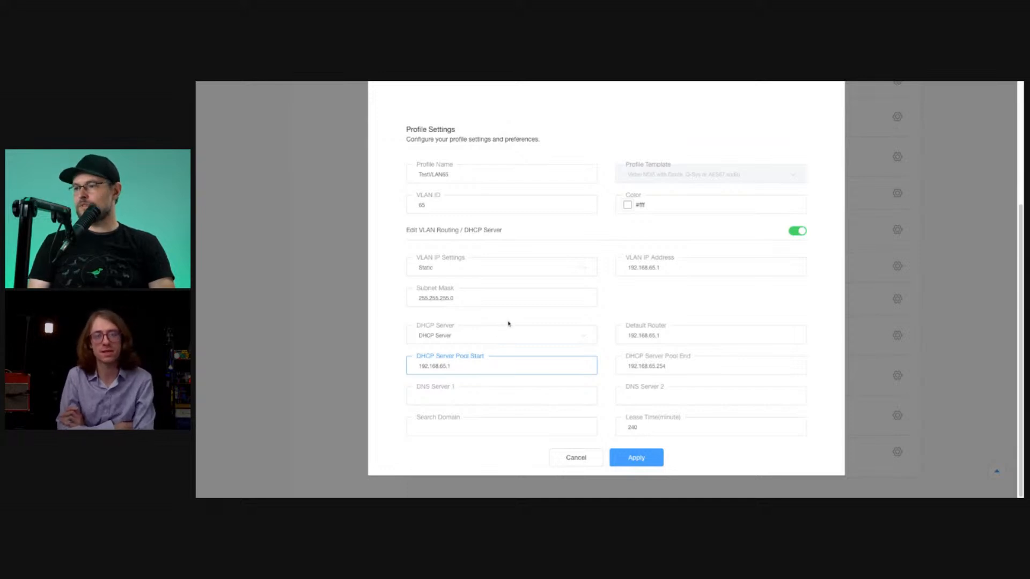
left_click(654, 267)
left_click(664, 279)
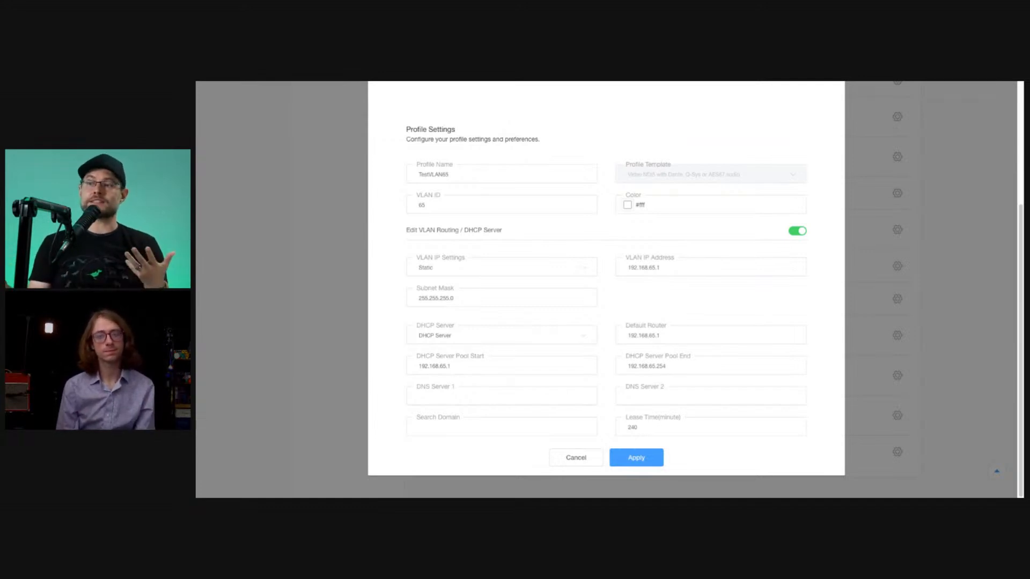
left_click_drag(667, 335, 591, 326)
left_click(668, 294)
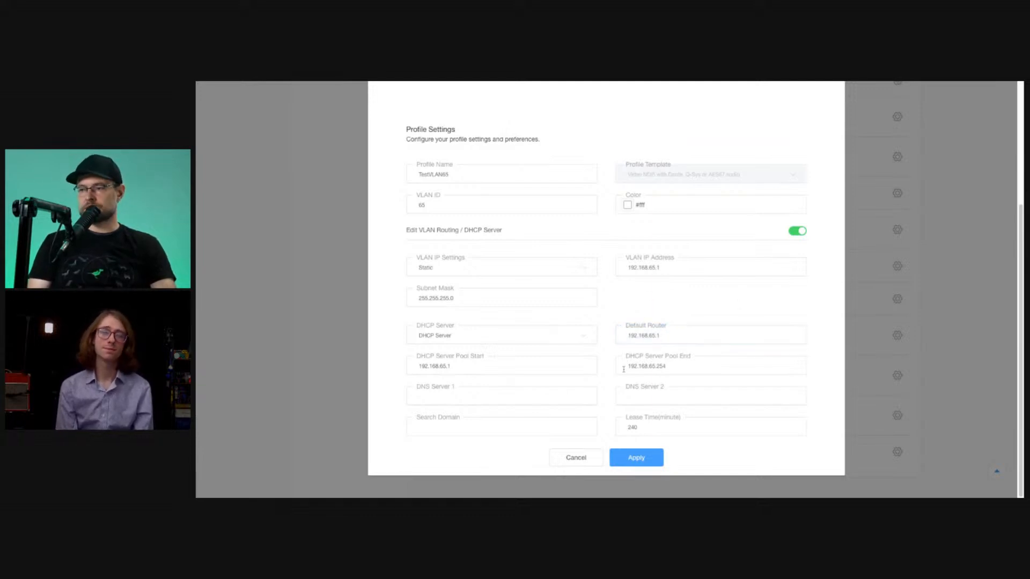
left_click(490, 368)
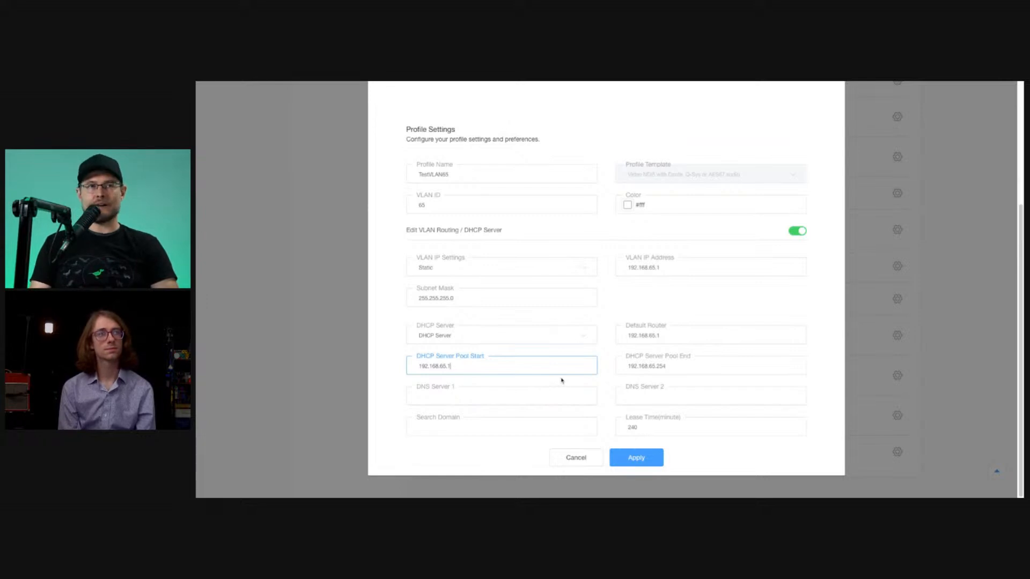
key("Tab")
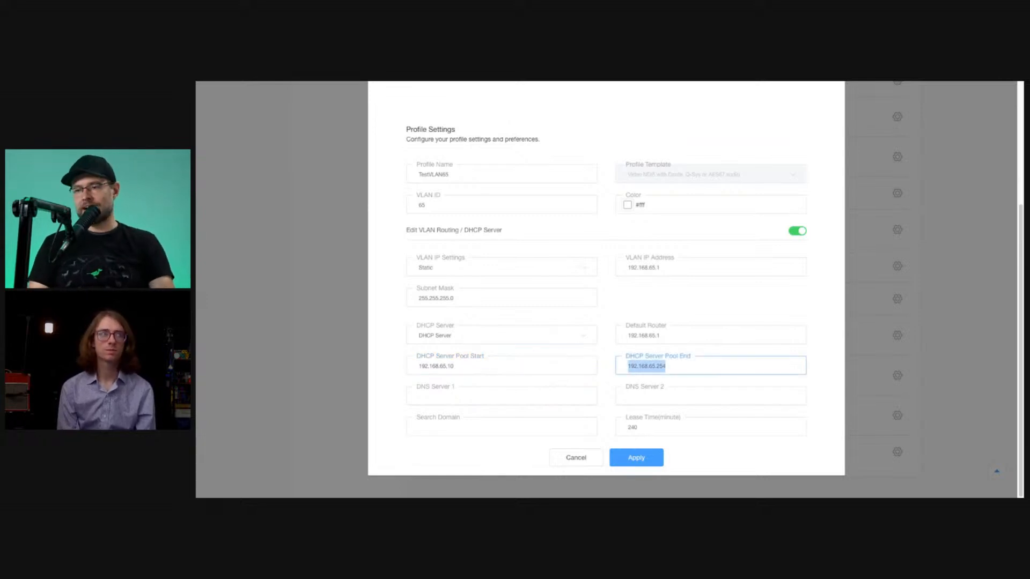
left_click(677, 369)
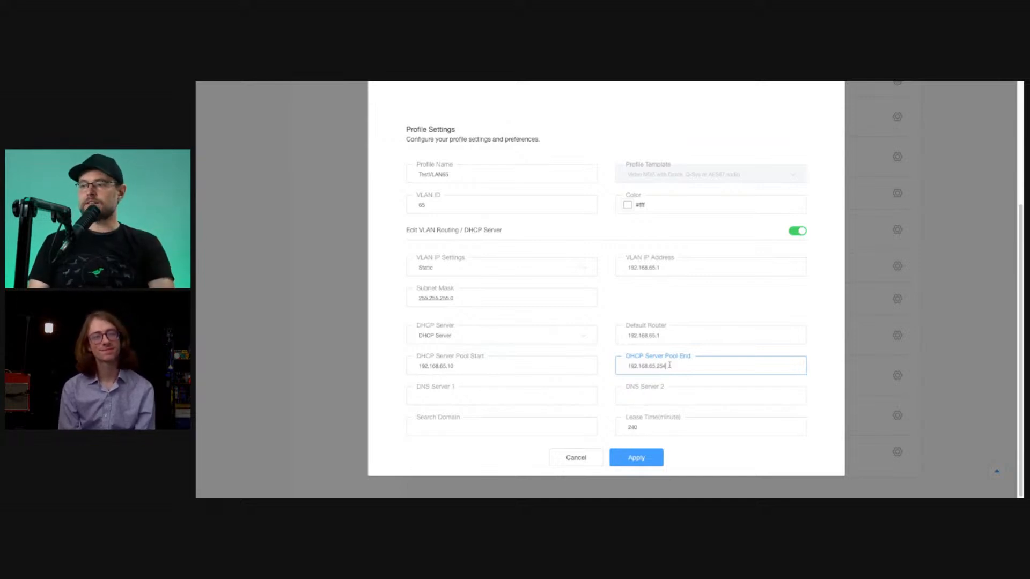
left_click(488, 362)
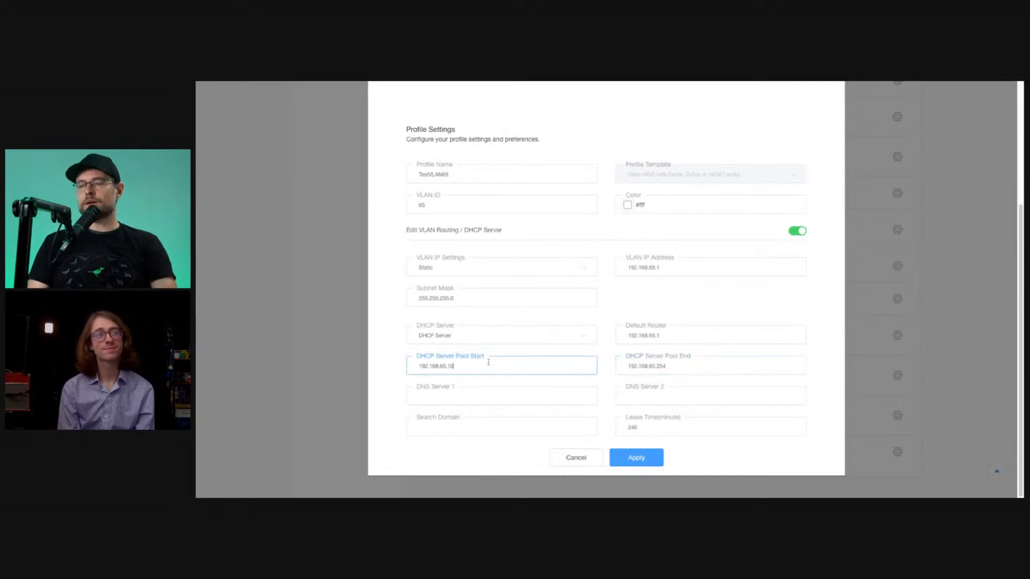
left_click(673, 341)
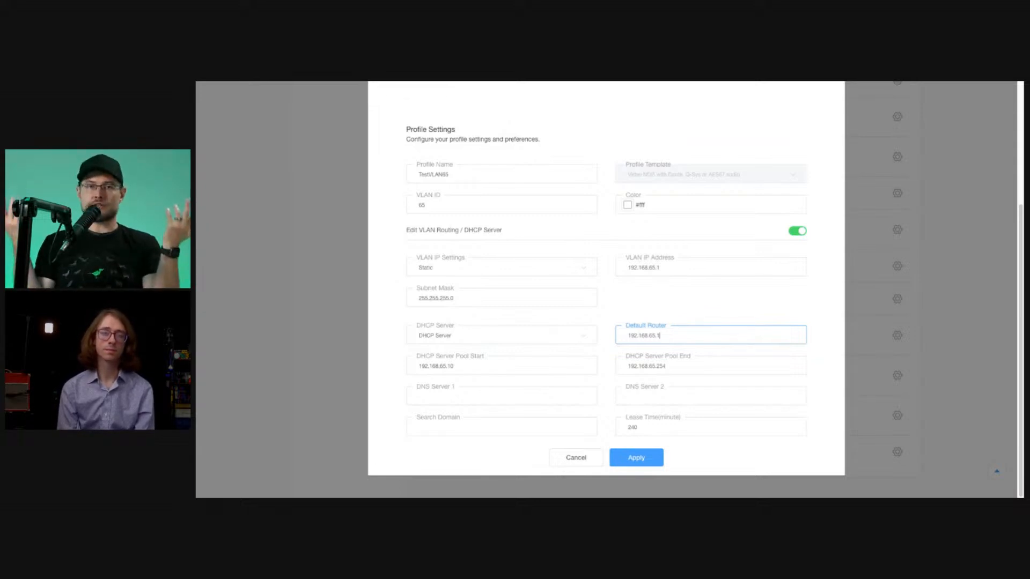
left_click(465, 369)
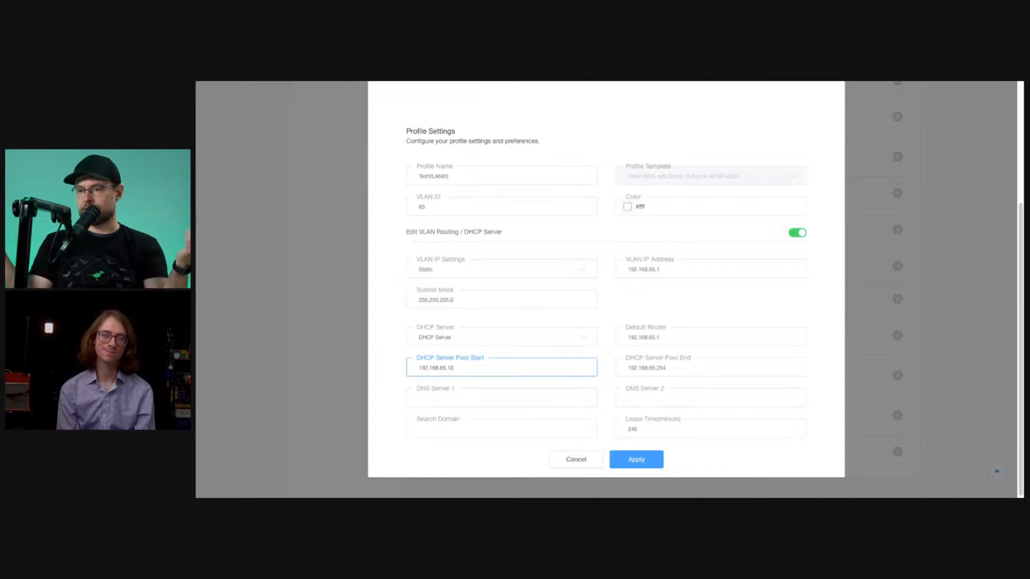
scroll(709, 393, "down", 1)
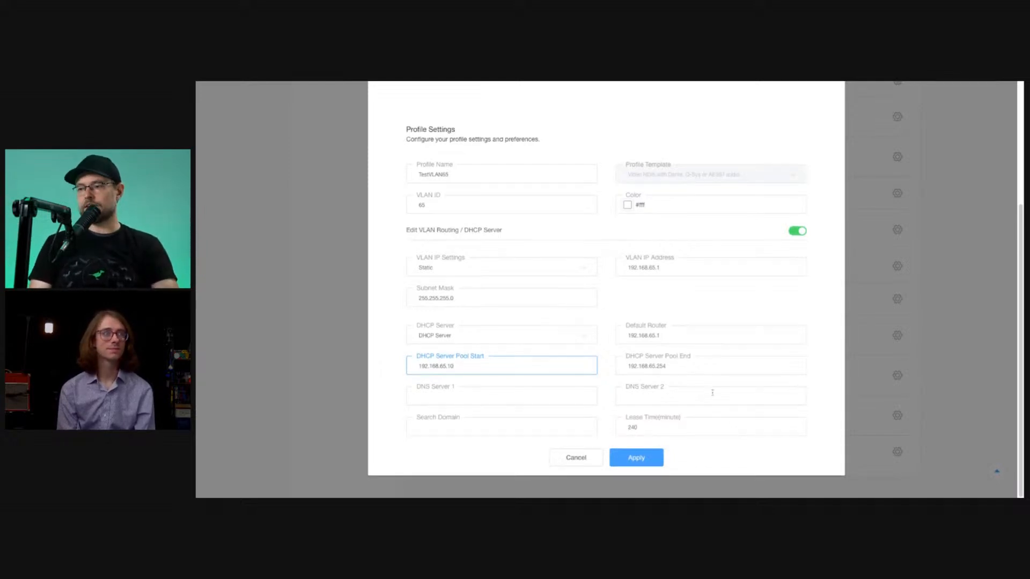
Set the DHCP lease time to 10800 minutes.
double_click(708, 428)
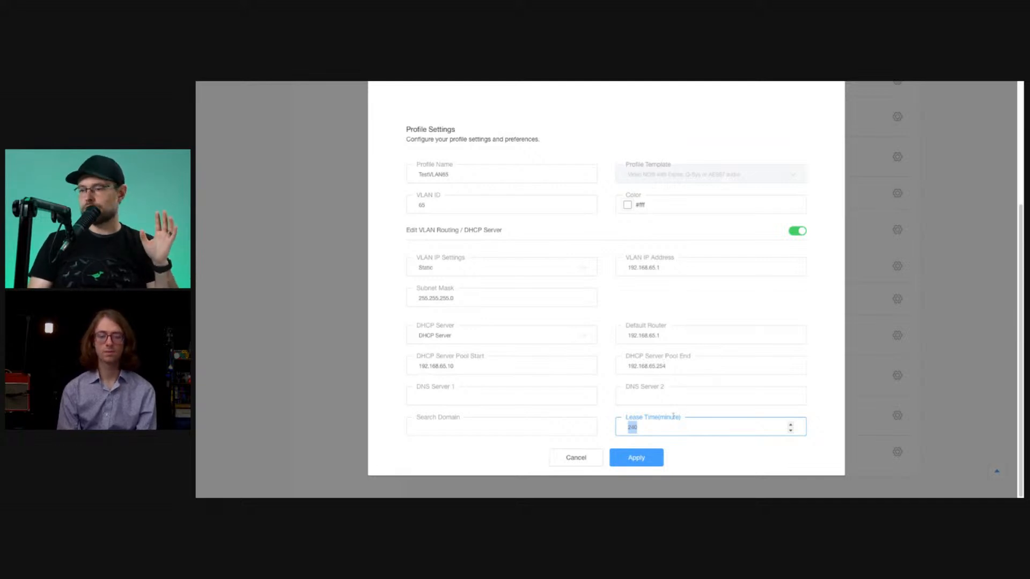
left_click(673, 425)
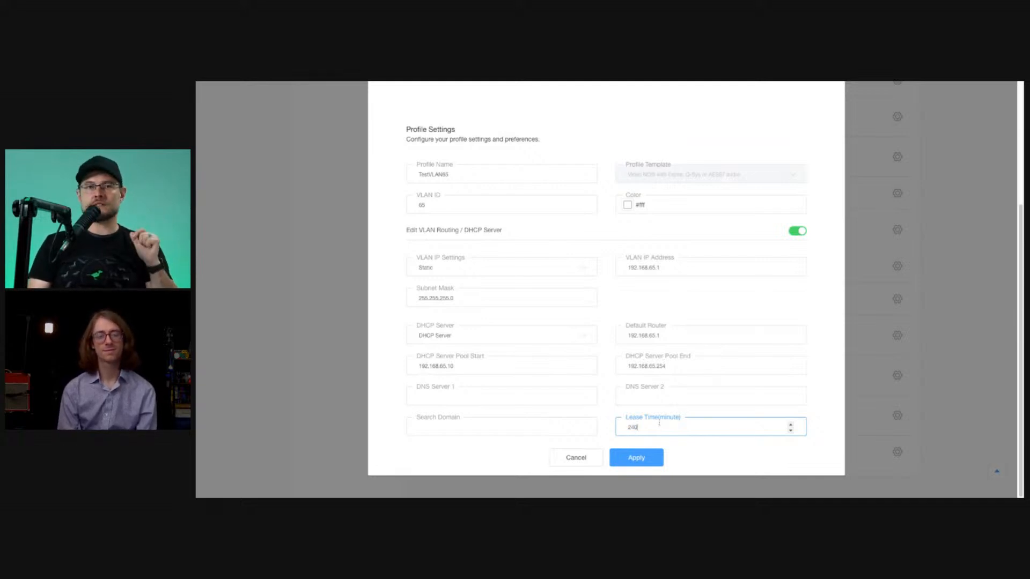
left_click_drag(654, 427, 600, 426)
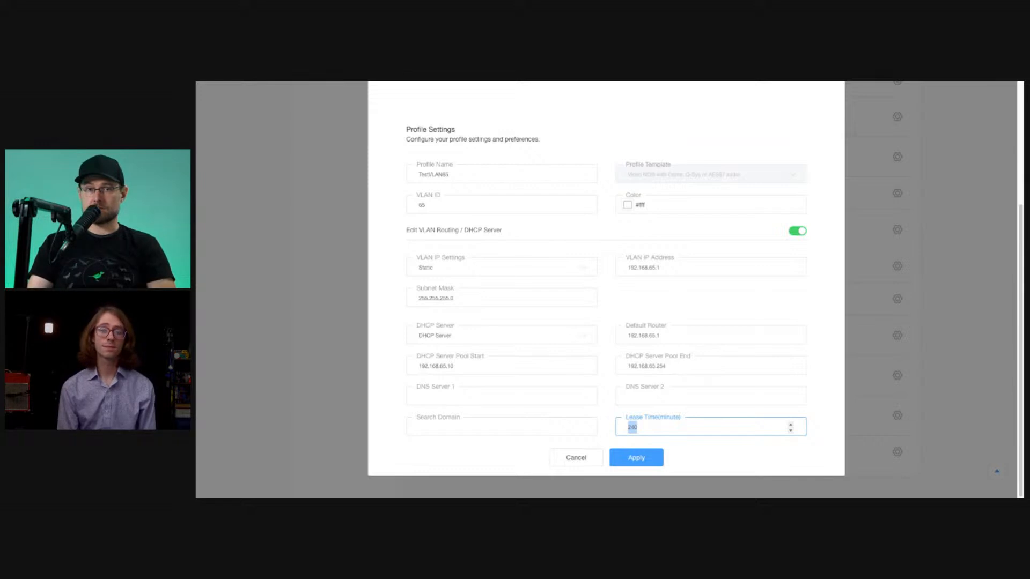
left_click(653, 433)
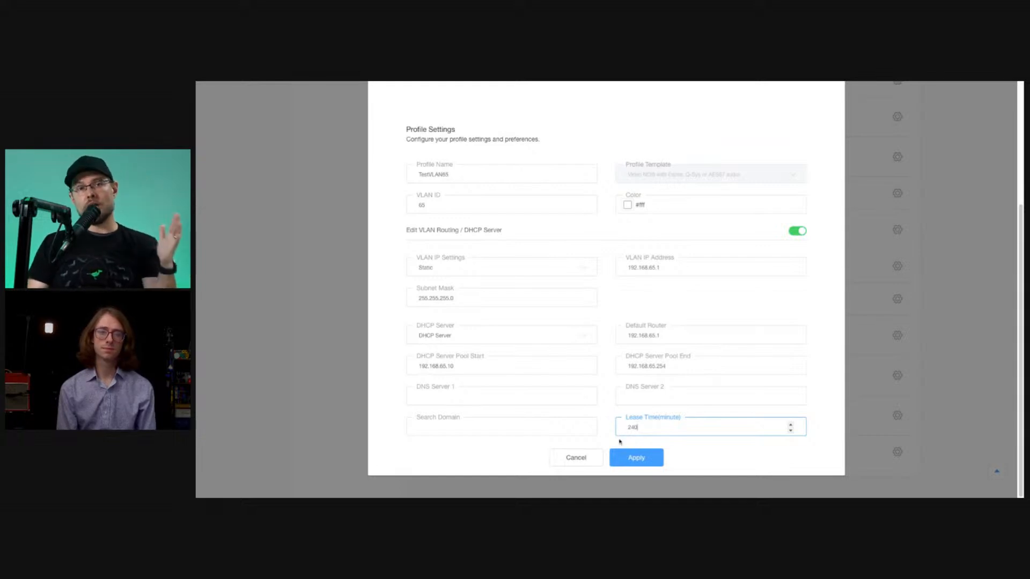
left_click(606, 430)
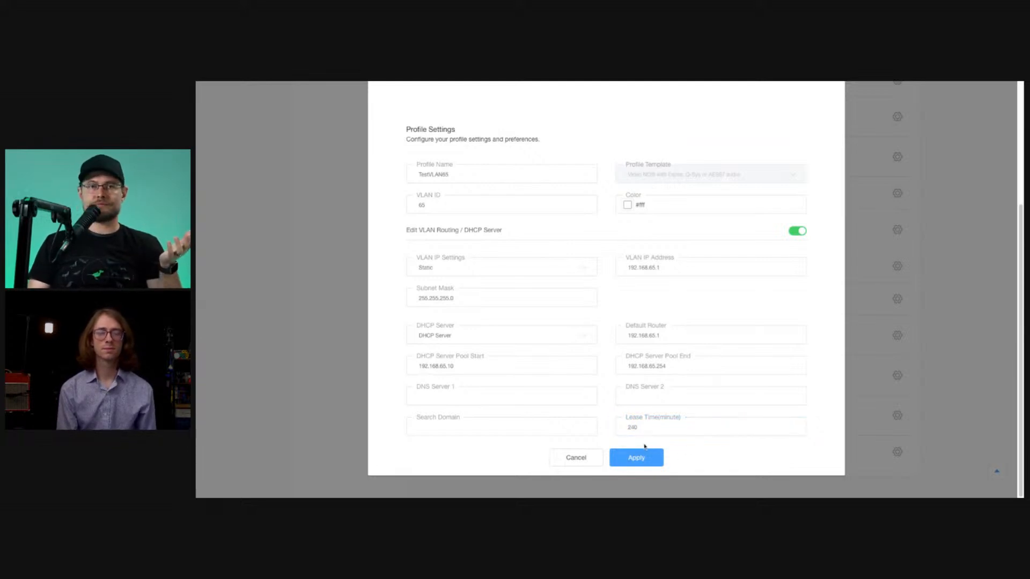
double_click(621, 433)
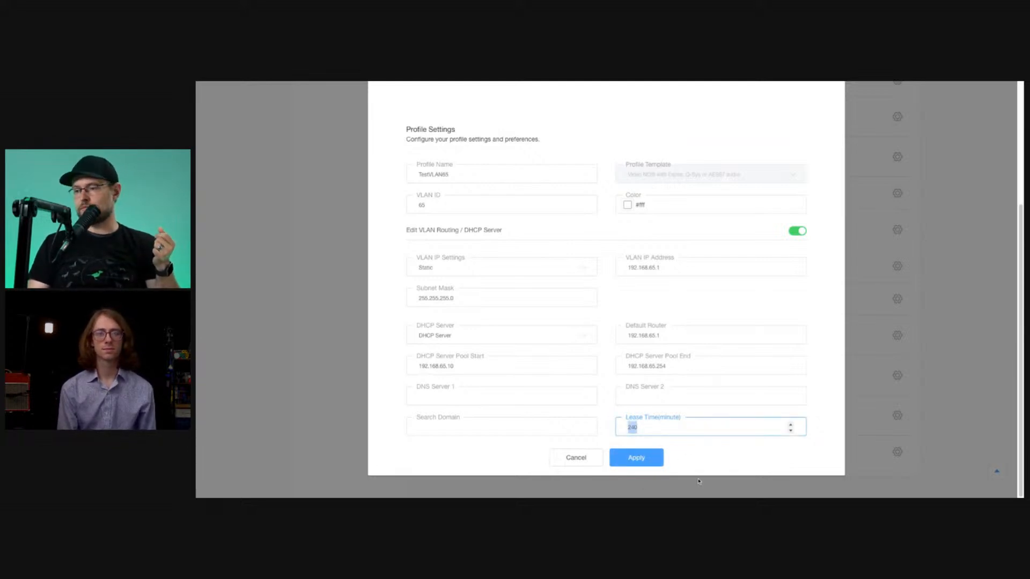
left_click(652, 430)
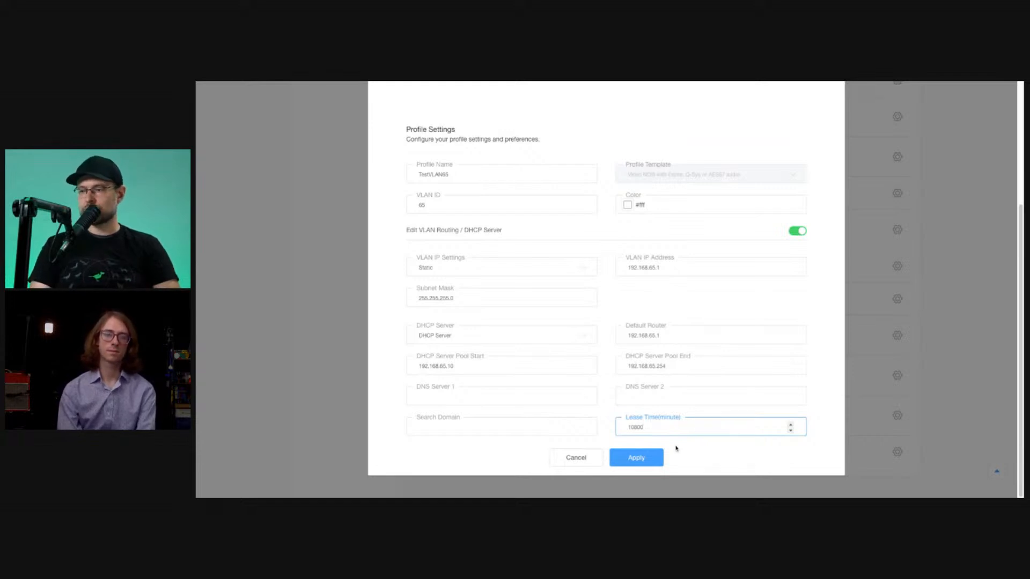
Apply the TestVLAN65 profile and save it without configuring a DNS server.
left_click(643, 460)
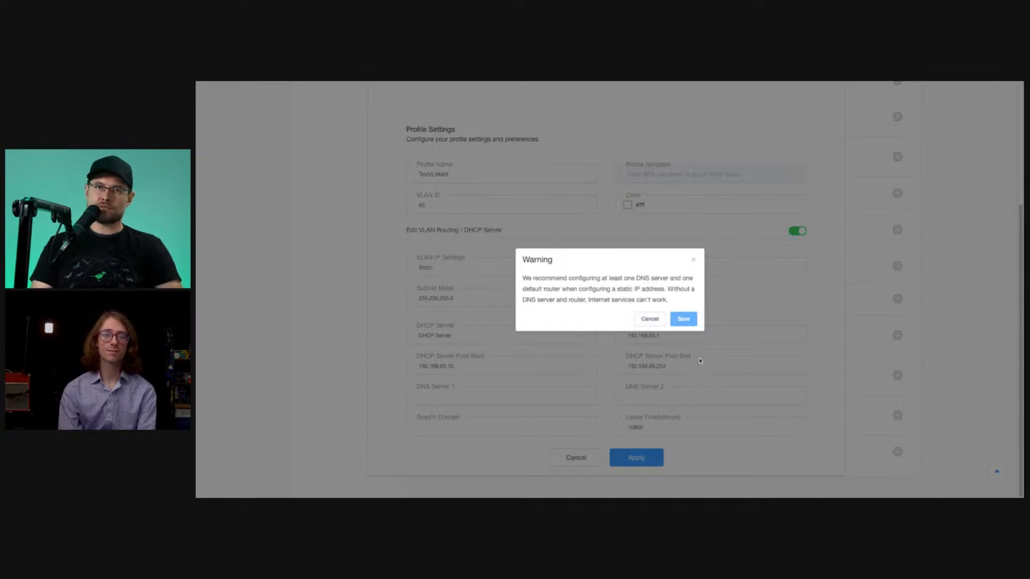
left_click_drag(636, 279, 675, 289)
left_click(676, 290)
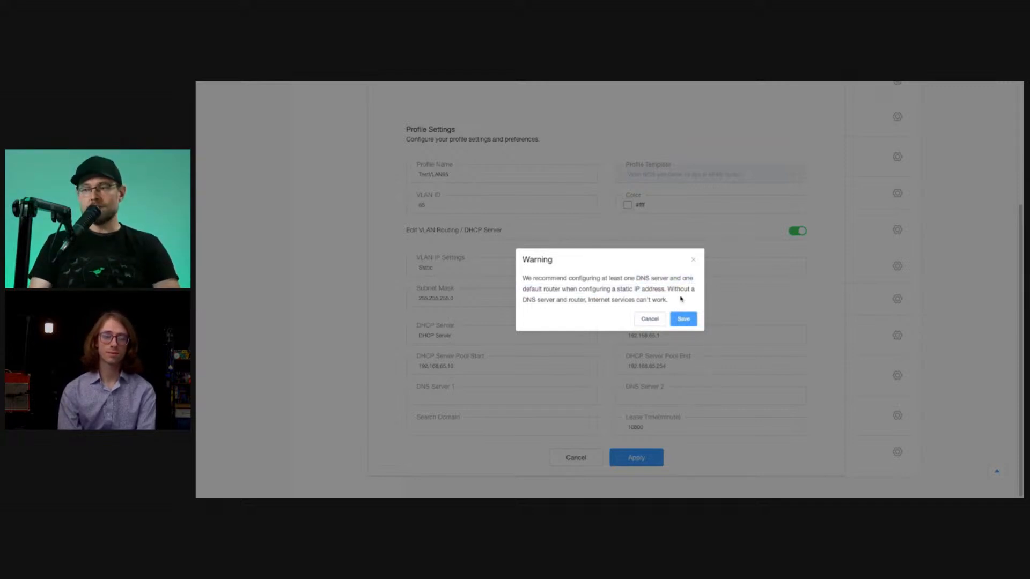
left_click(684, 320)
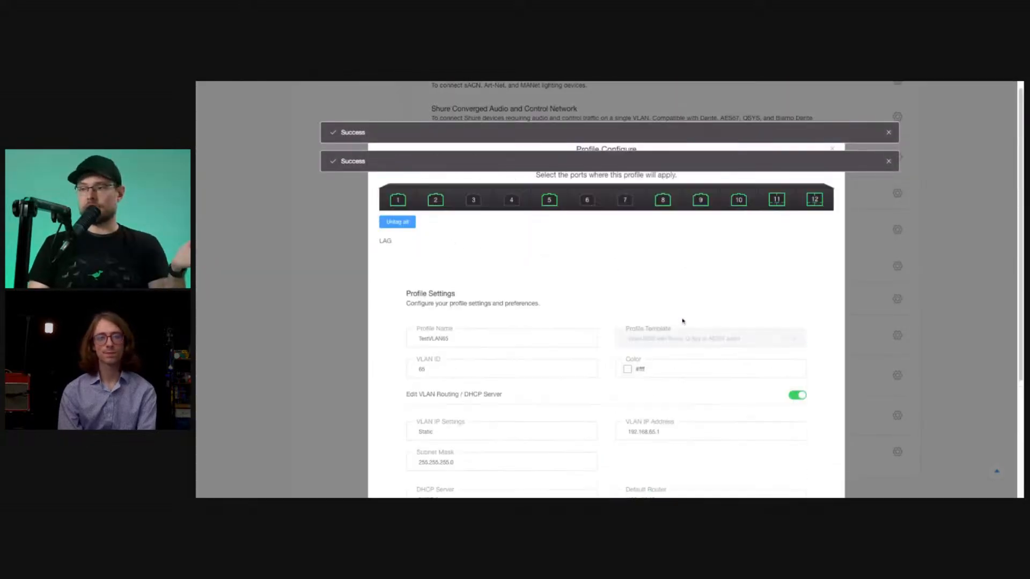
Check the TestVLAN65 entry in the Configured Profiles table and return to the switch's port diagram.
scroll(682, 320, "up", 12)
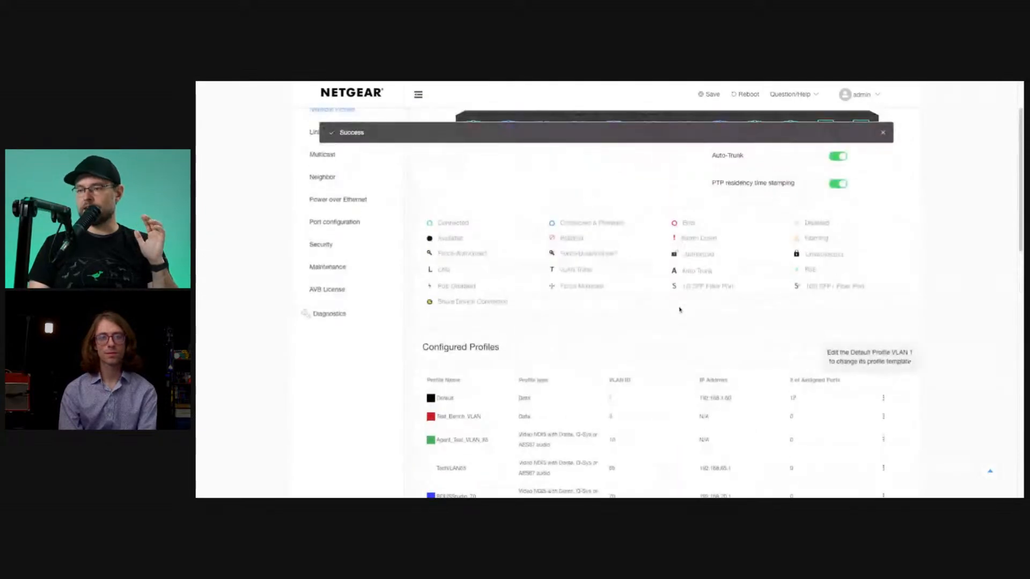
scroll(679, 310, "down", 3)
left_click_drag(488, 313, 867, 318)
left_click(808, 317)
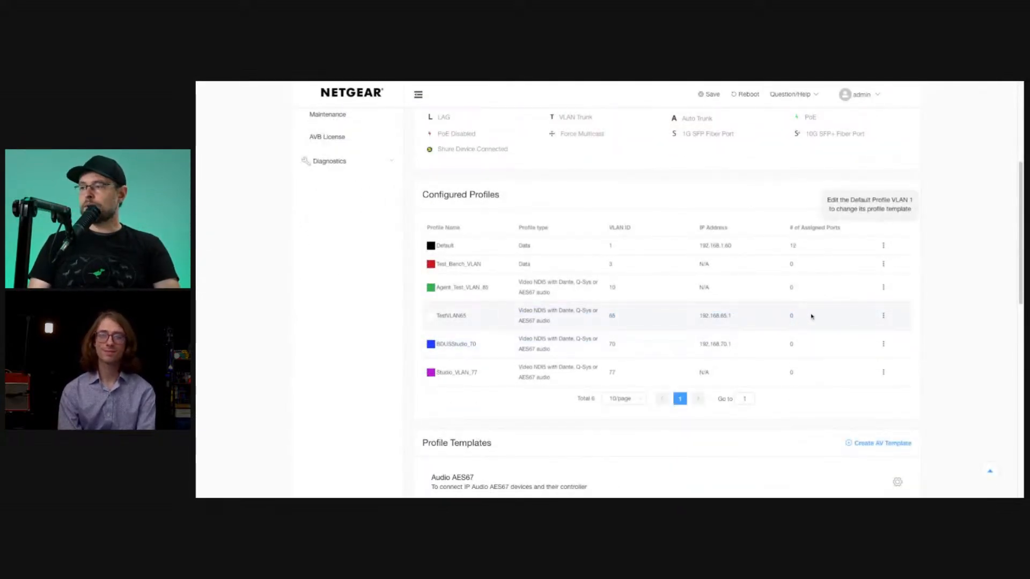
scroll(569, 257, "up", 5)
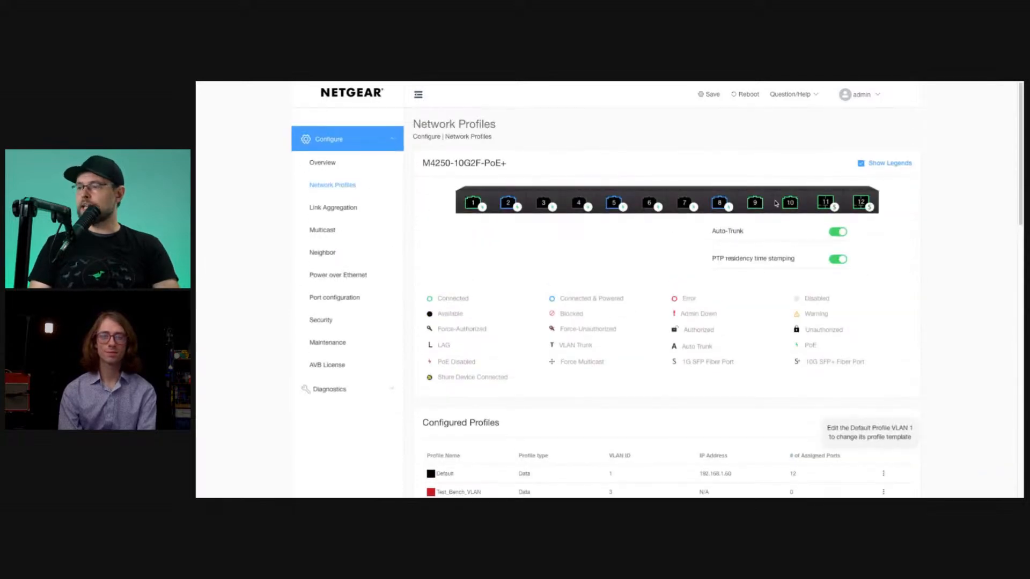
Try assigning ports 3, 4, 6 and 7 to the TestVLAN65 profile, and cancel the edit without applying it.
scroll(621, 357, "down", 3)
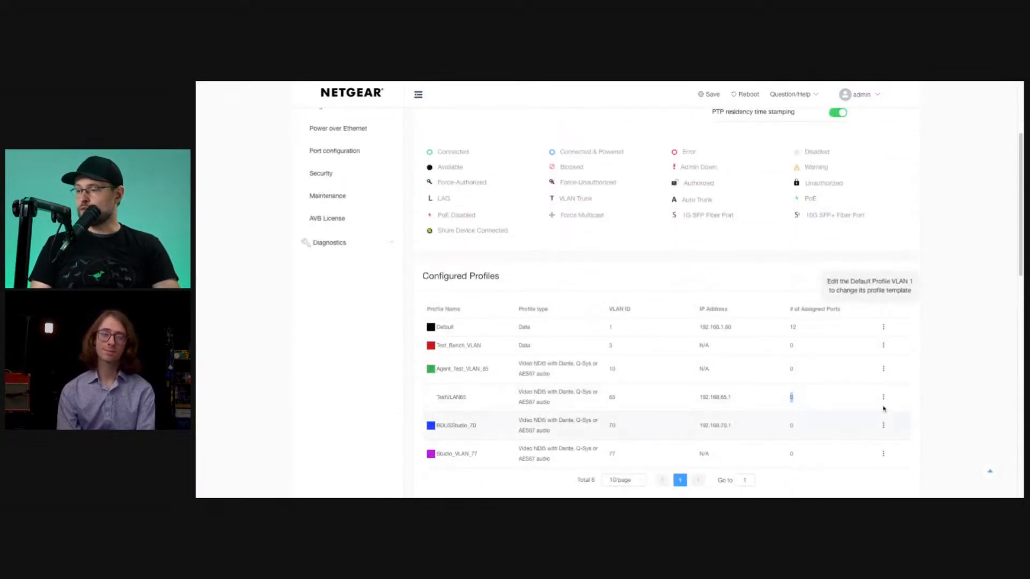
left_click(882, 398)
left_click(876, 417)
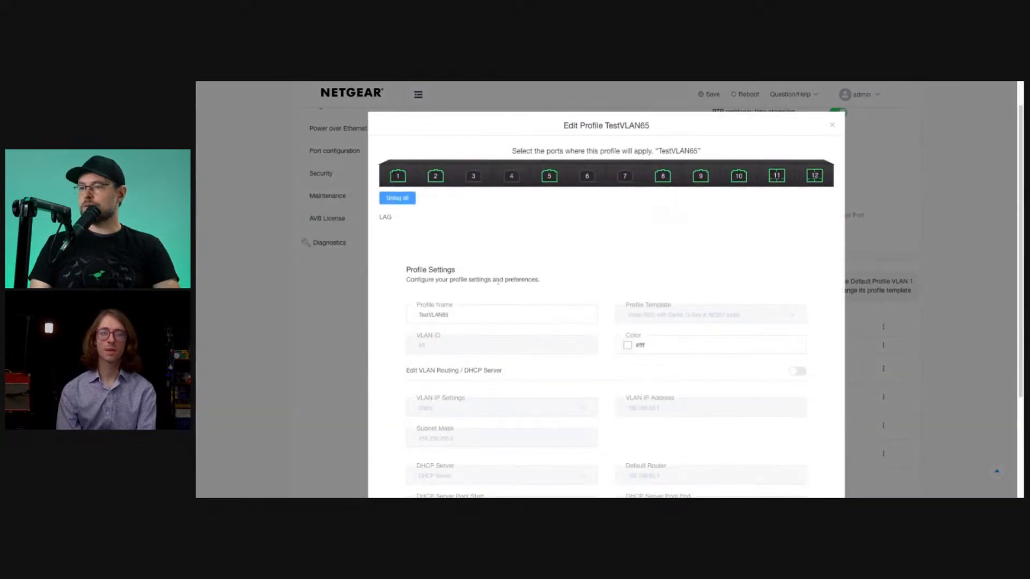
left_click(475, 211)
left_click(506, 213)
left_click(595, 216)
left_click(619, 214)
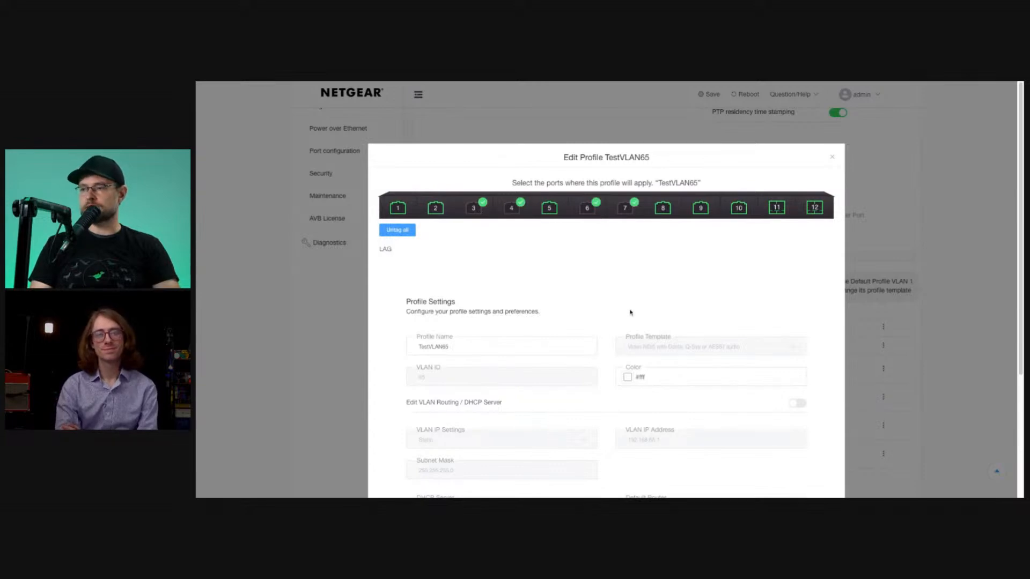
scroll(631, 313, "down", 3)
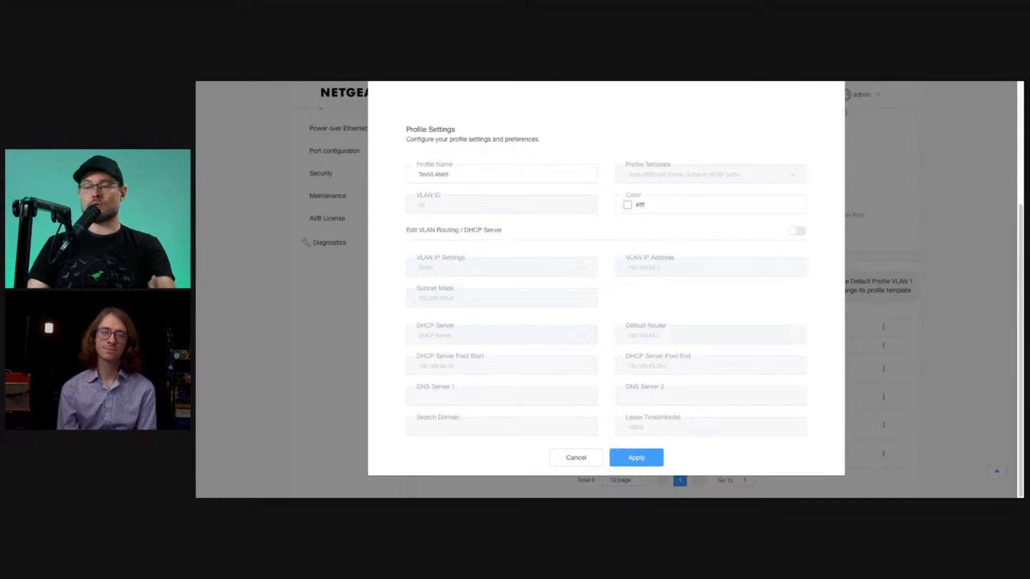
left_click(593, 458)
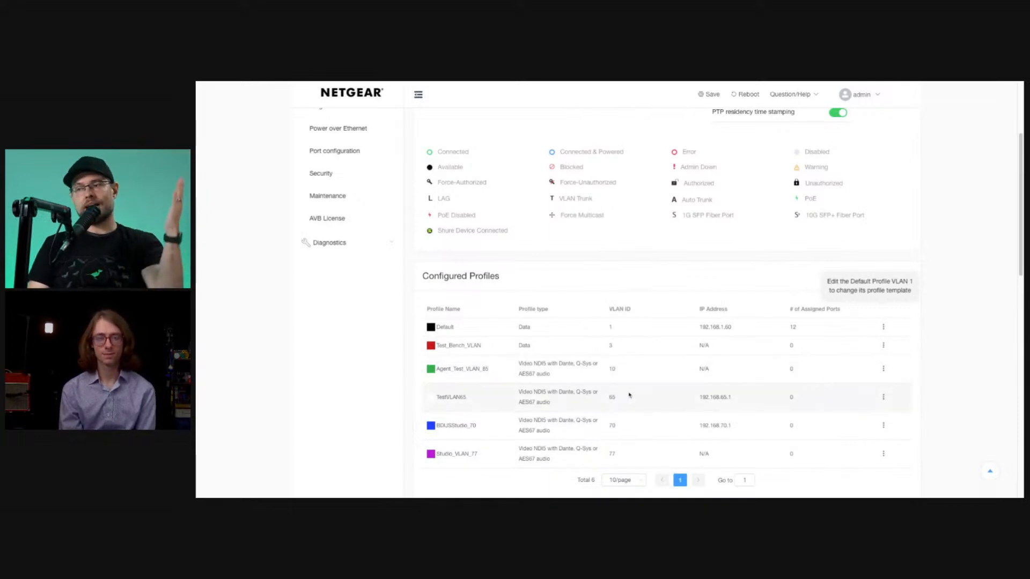
scroll(619, 384, "down", 1)
scroll(618, 369, "down", 1)
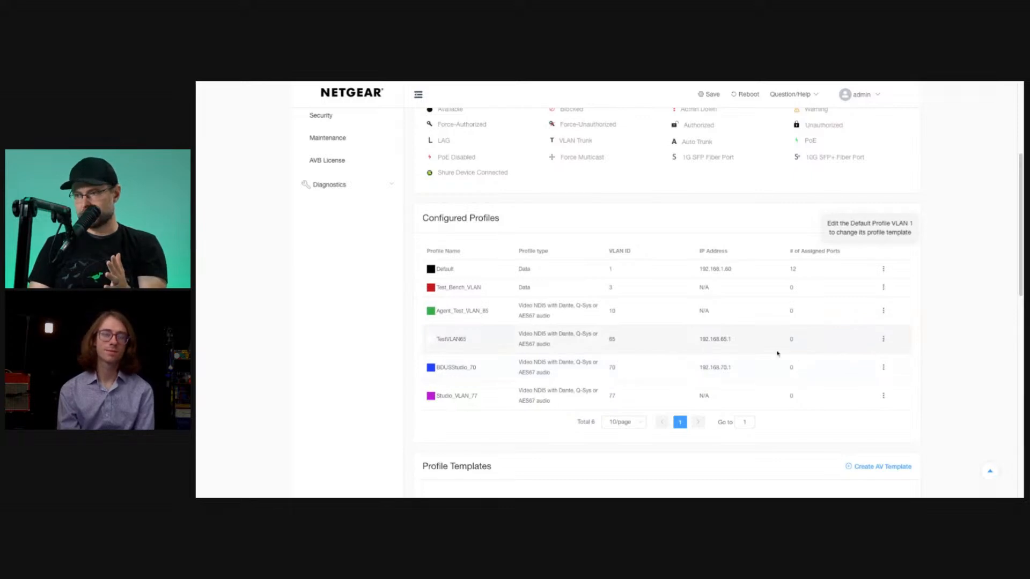
scroll(724, 359, "up", 7)
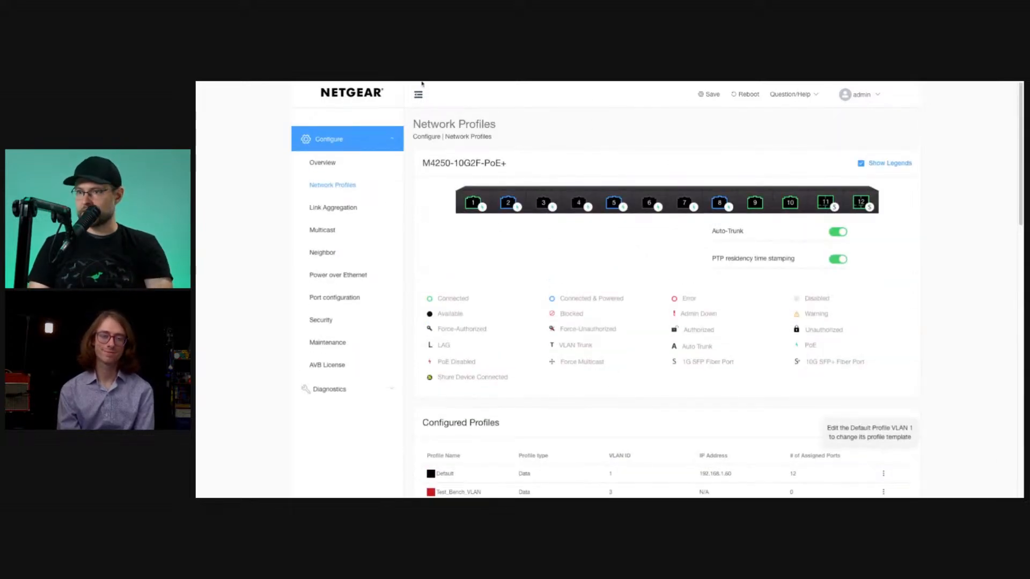
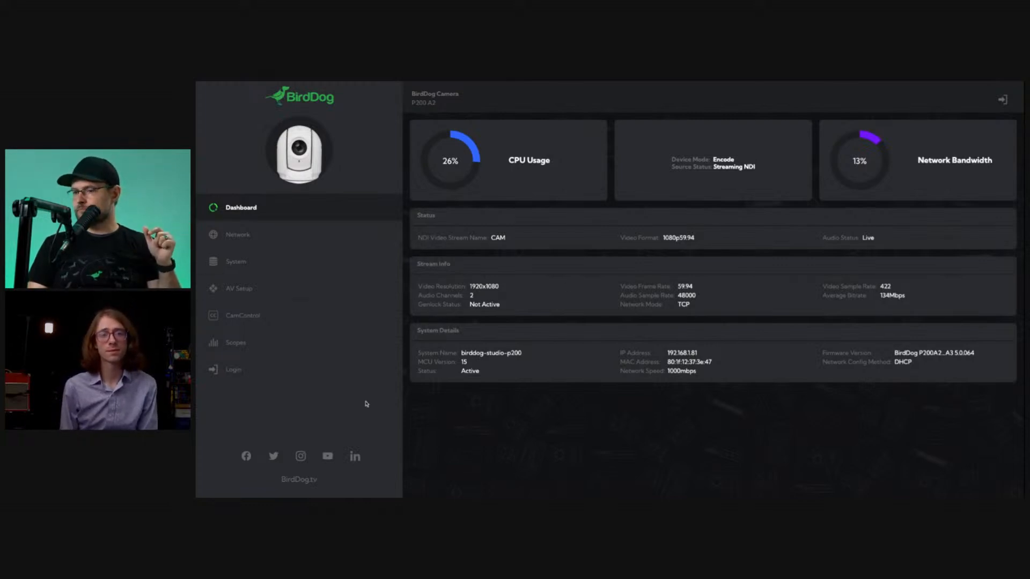
Switch to the BirdDog P200 camera's web interface and log in with the device password.
left_click(282, 370)
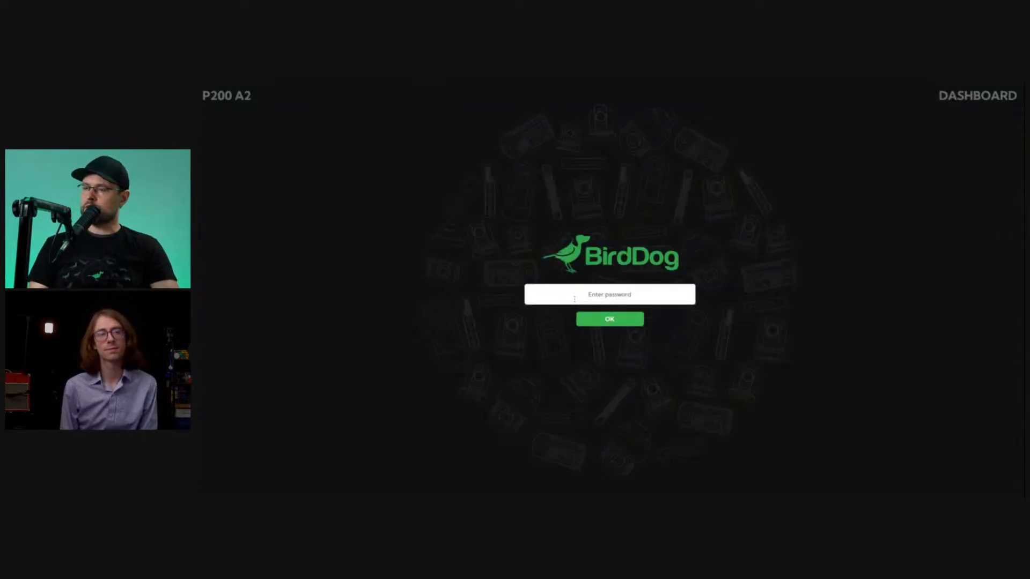
left_click(585, 295)
type("•••••••")
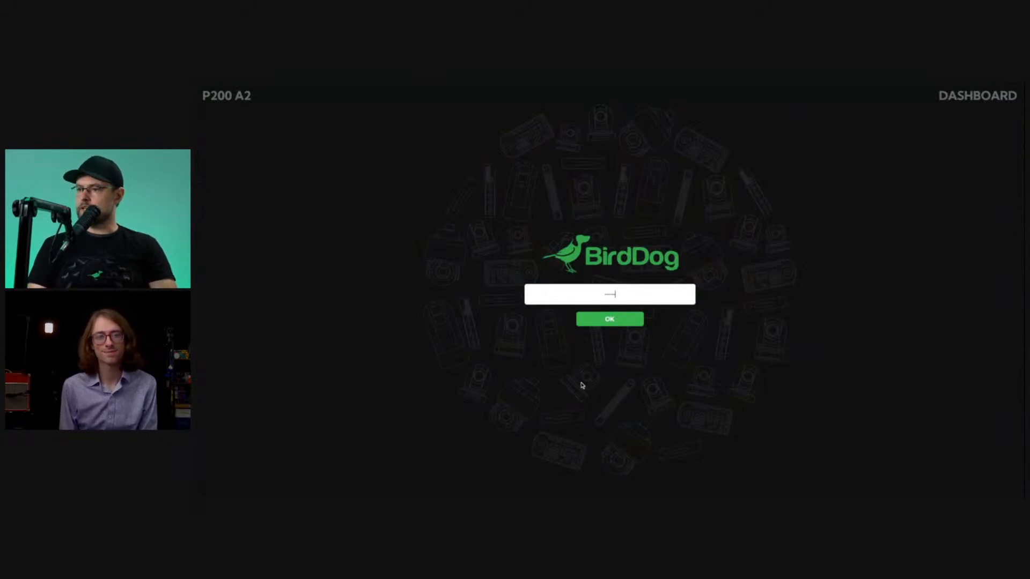
key("Return")
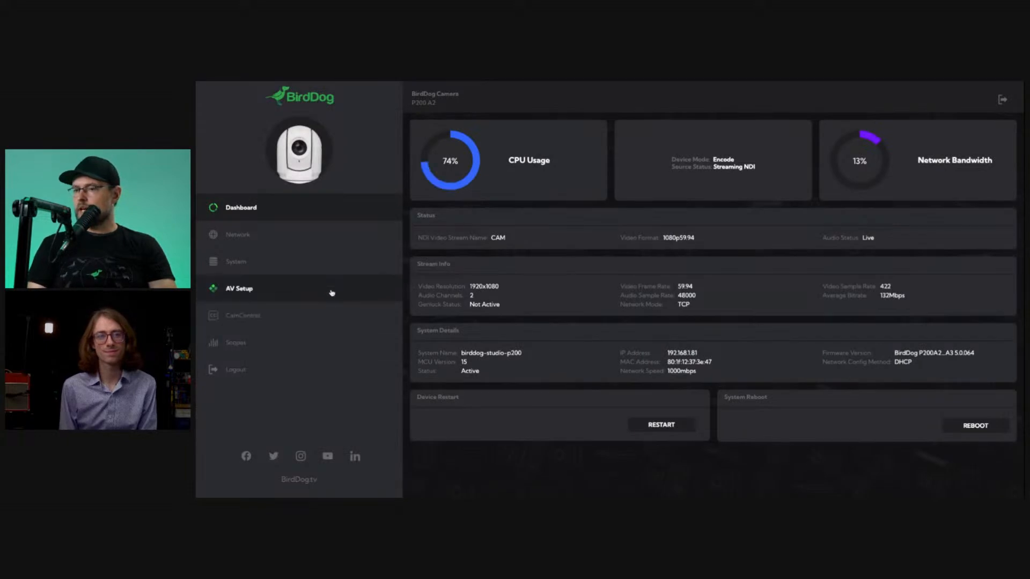
Review the camera's network details and set the NDI Transmit Preferred Method to Multicast.
left_click(314, 246)
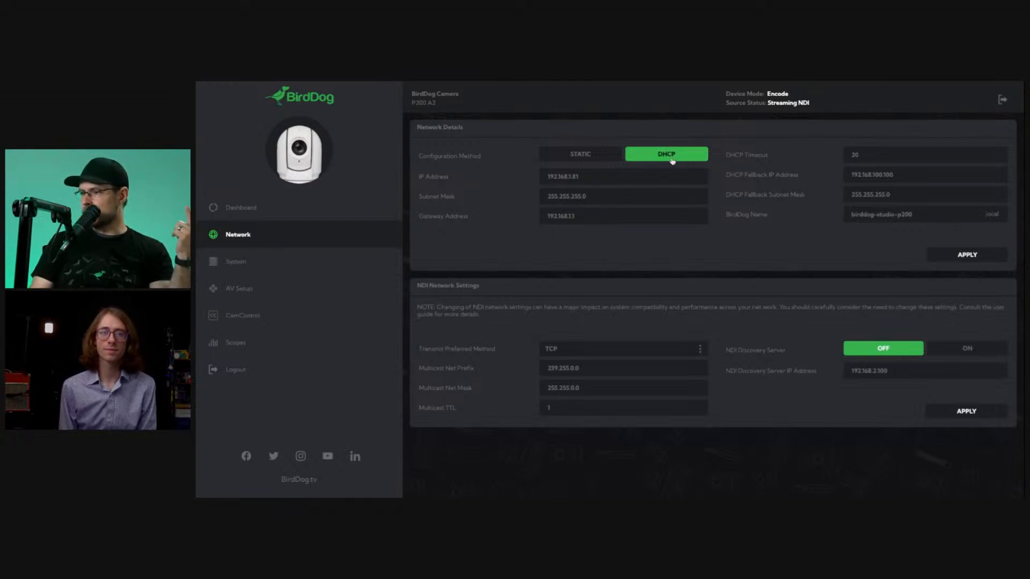
left_click(577, 176)
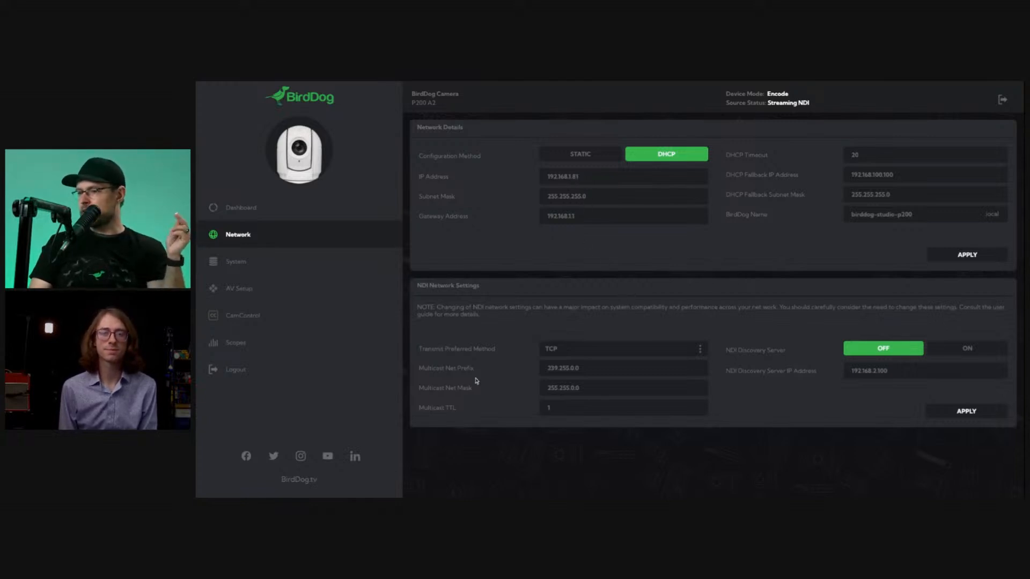
left_click_drag(418, 350, 502, 365)
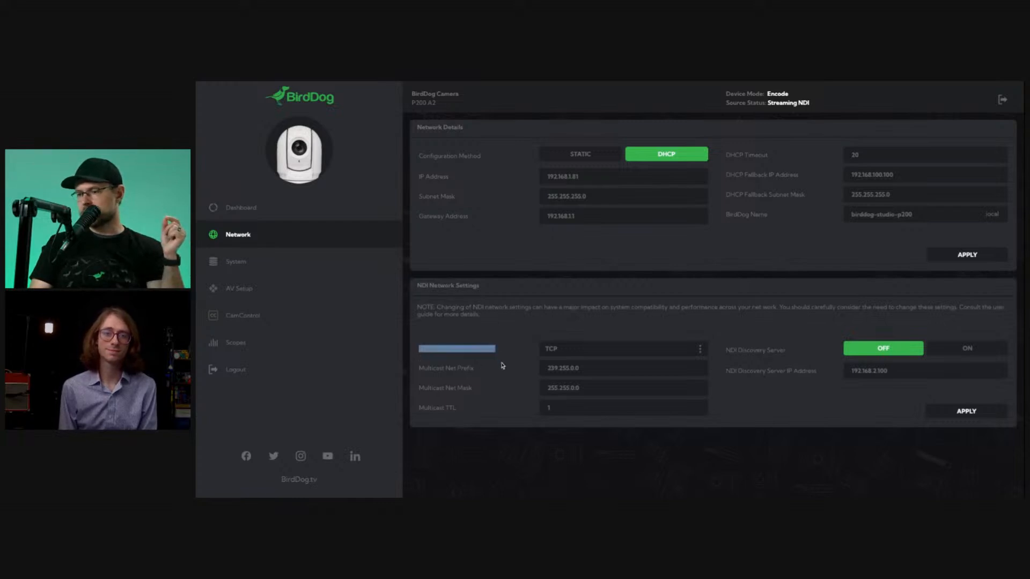
left_click(502, 366)
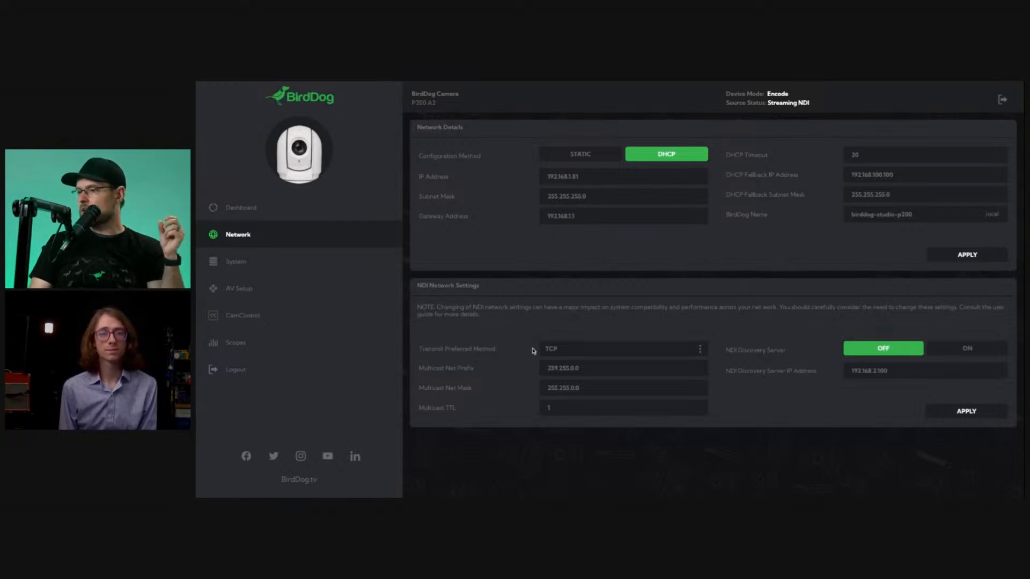
left_click(606, 352)
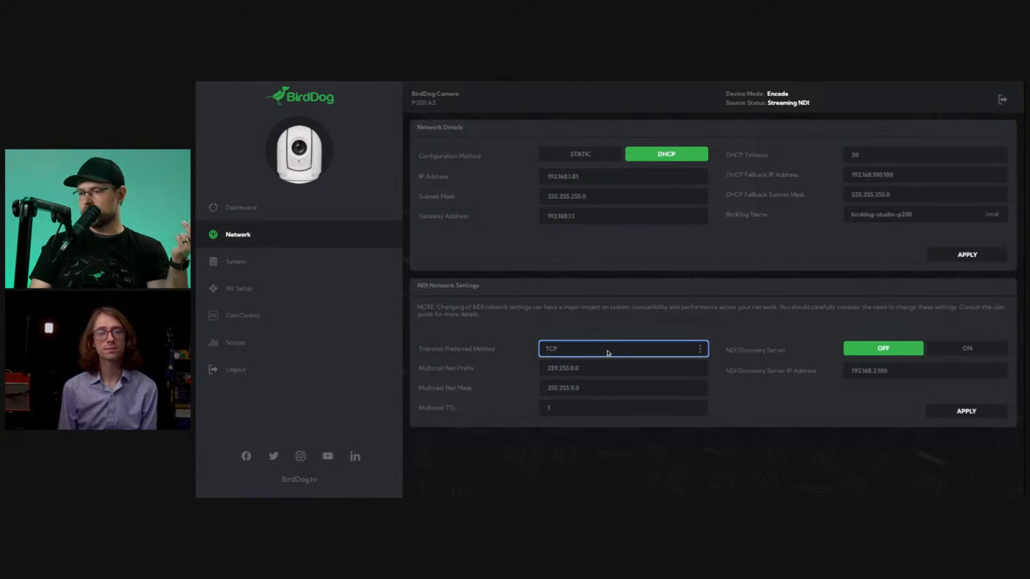
left_click(607, 361)
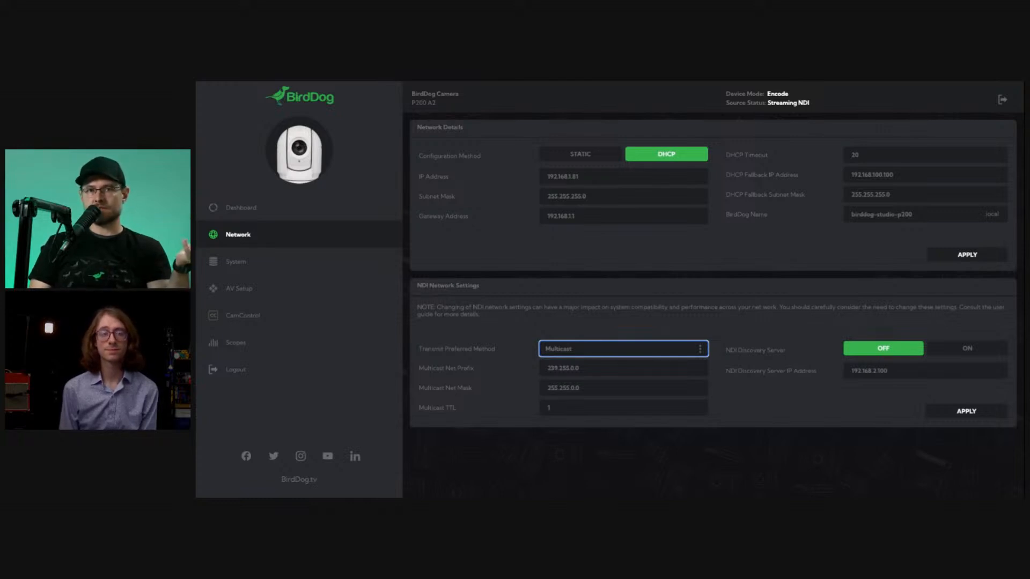
Examine the Multicast Net Prefix and Multicast Net Mask in the camera's NDI network settings.
double_click(600, 367)
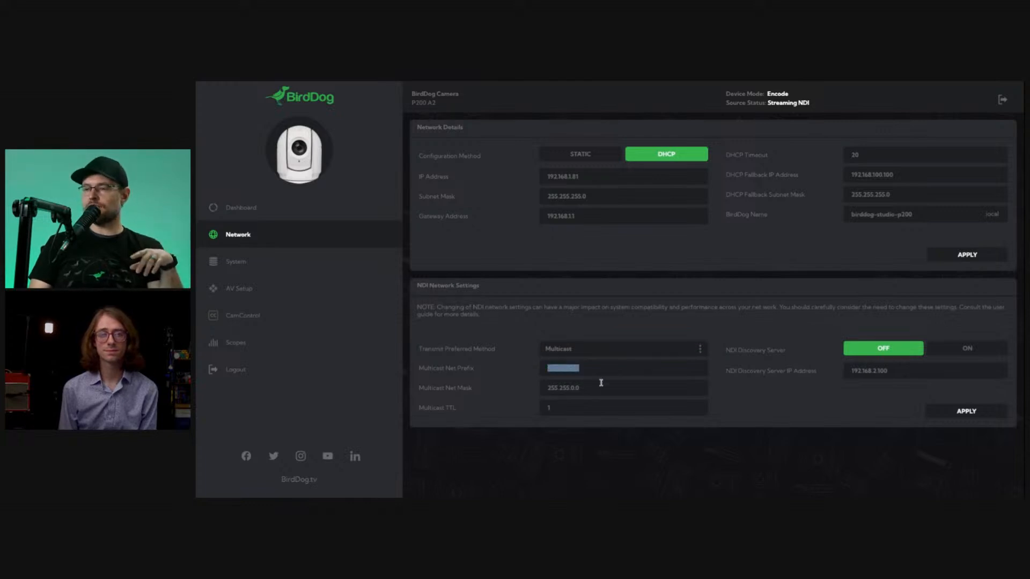
left_click(599, 388)
double_click(599, 388)
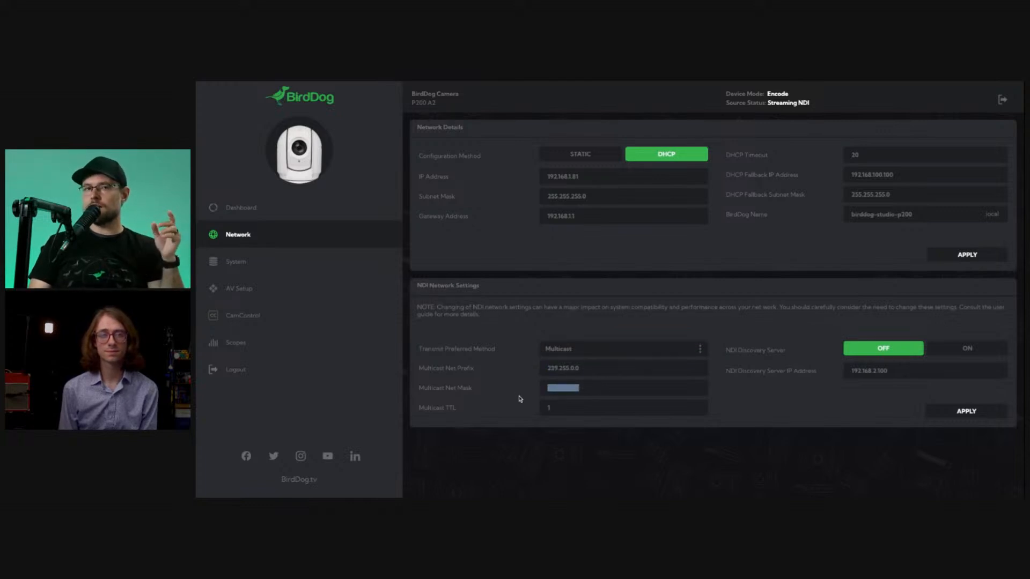
left_click(594, 371)
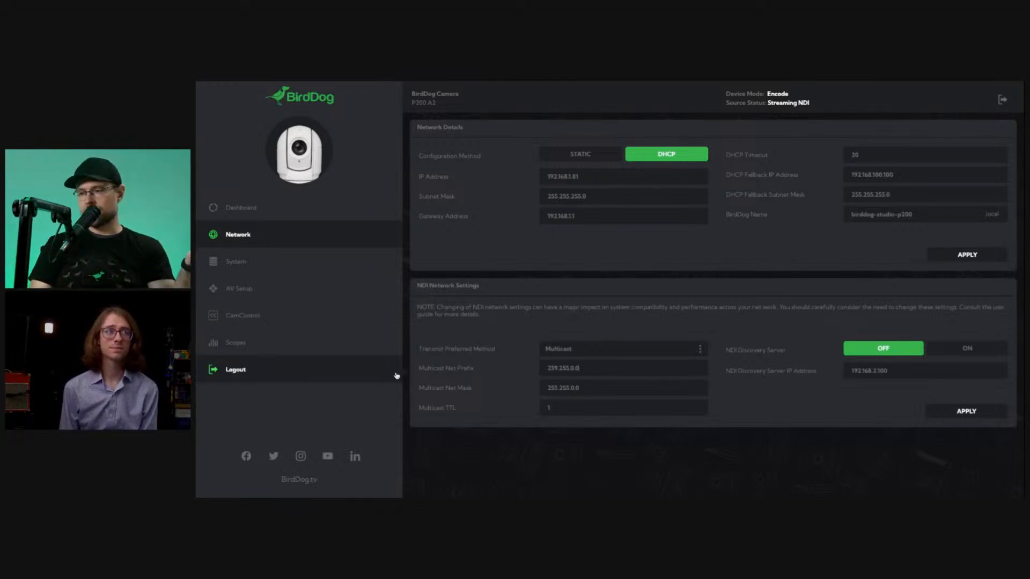
double_click(599, 369)
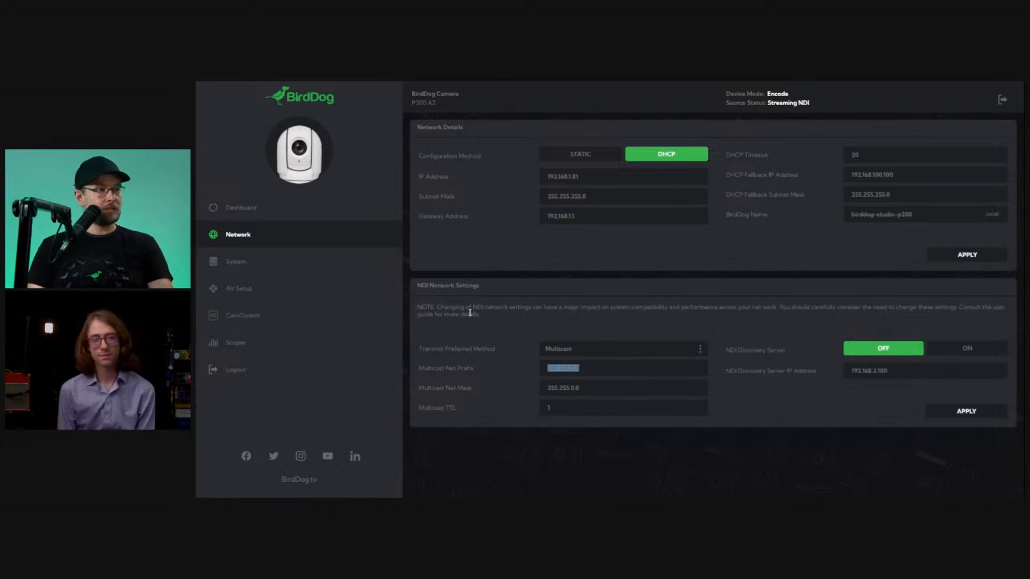
left_click(769, 398)
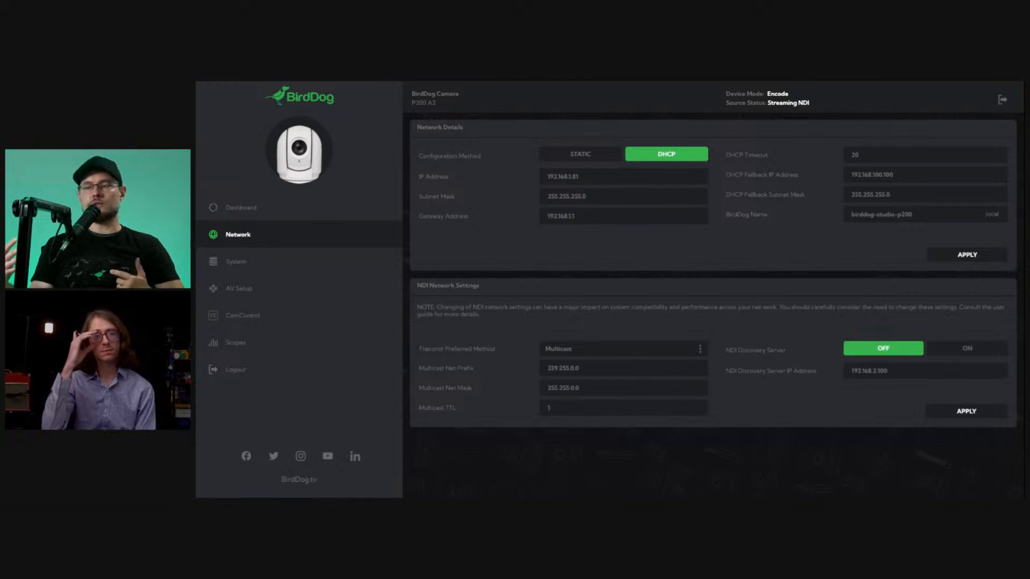
double_click(616, 368)
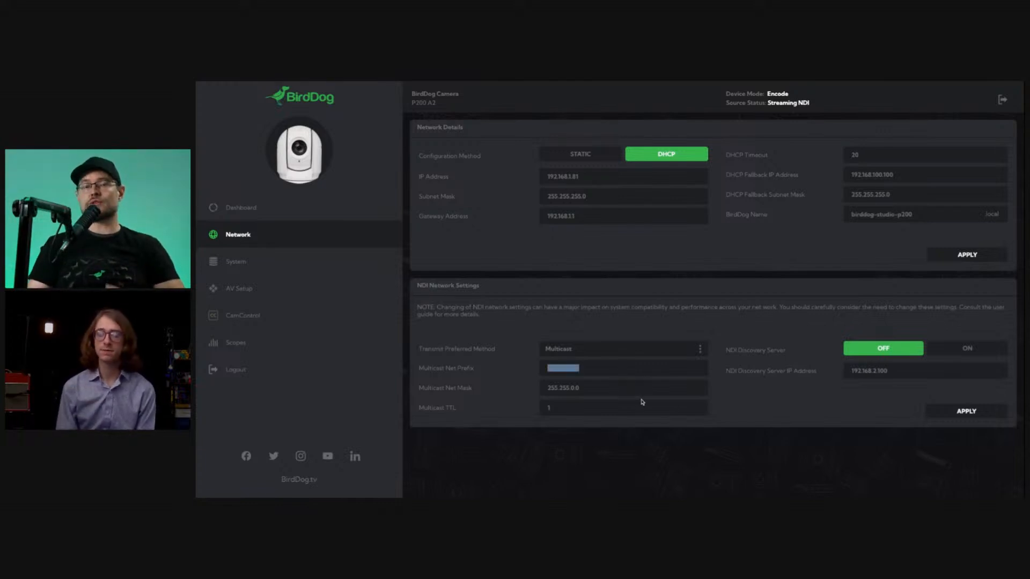
left_click(625, 435)
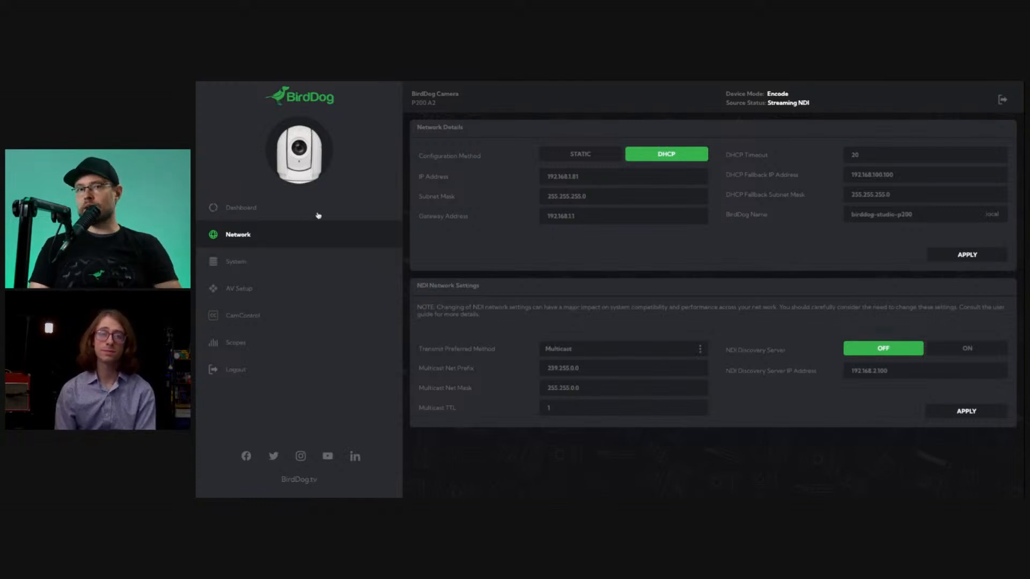
Restart the camera from its dashboard and check the device mode and network mode of the stream.
left_click(298, 210)
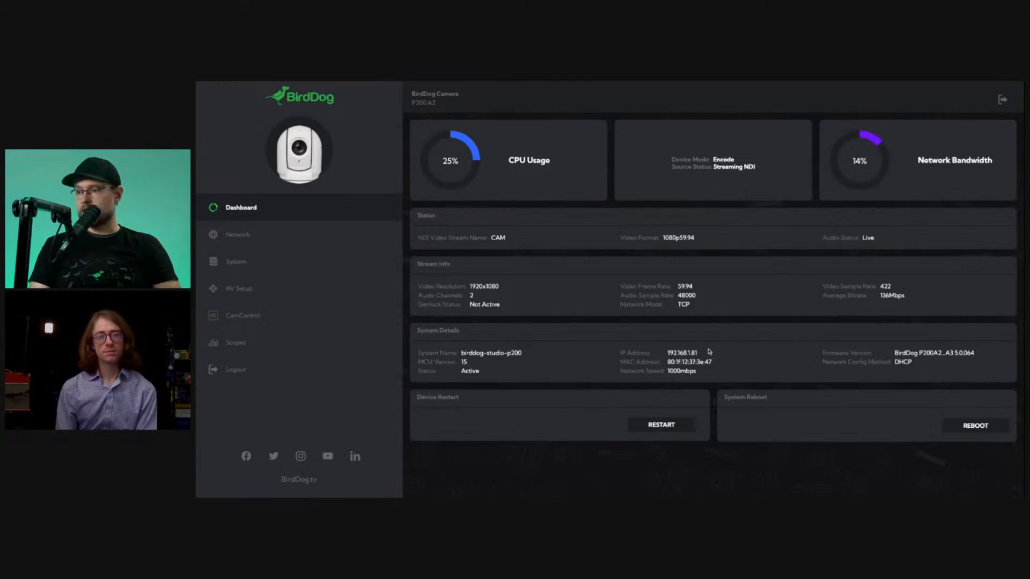
left_click(672, 429)
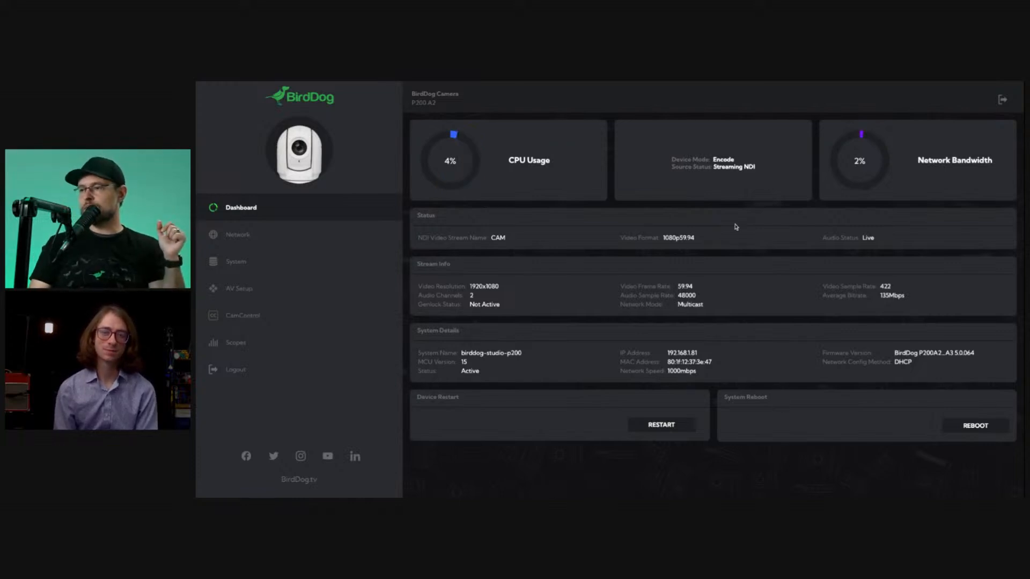
left_click_drag(667, 161, 752, 159)
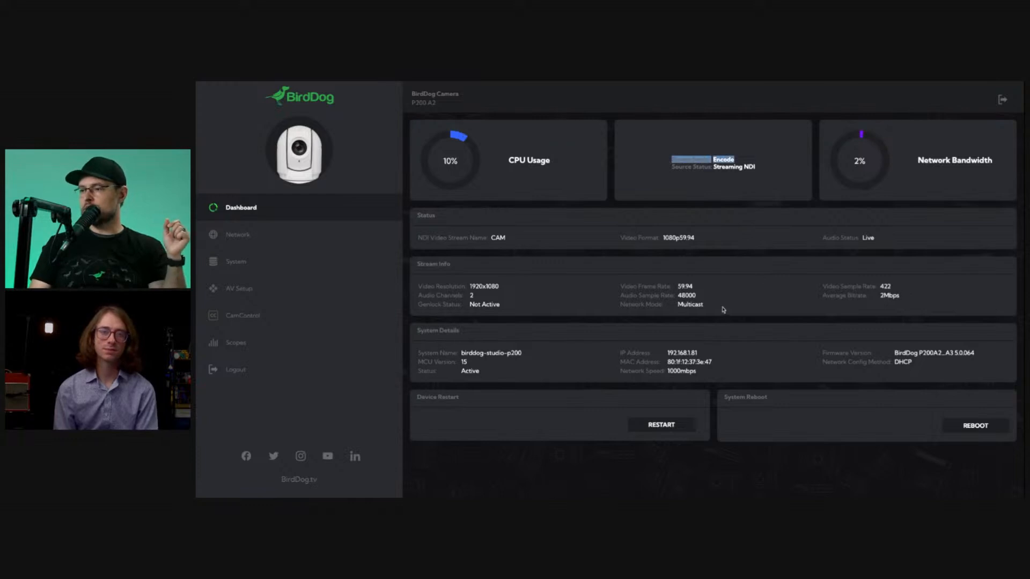
left_click_drag(723, 310, 719, 312)
left_click(699, 305)
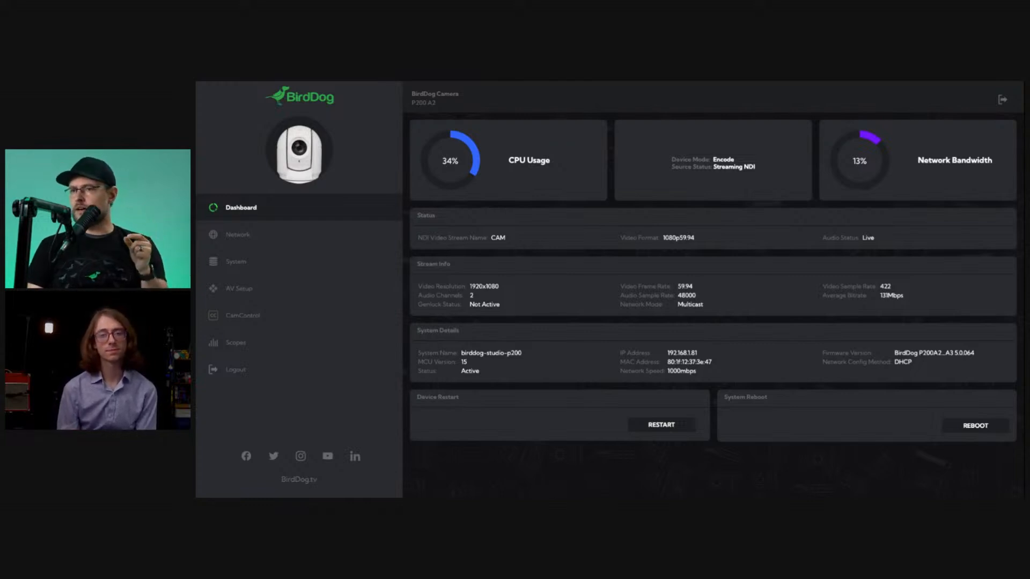
Return from the dashboard to the camera's network settings and inspect the Multicast Net Prefix again.
left_click(274, 300)
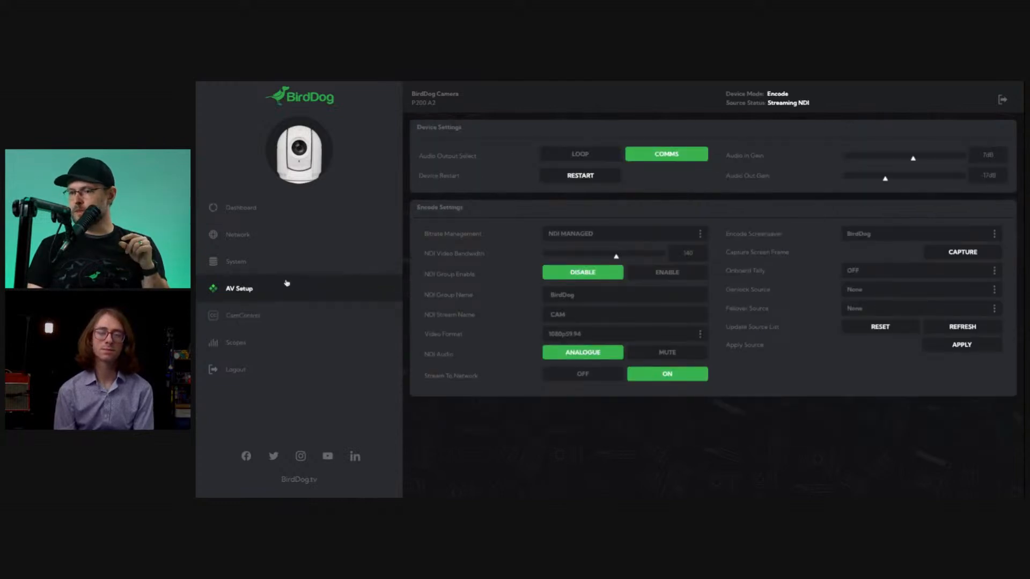
left_click(322, 236)
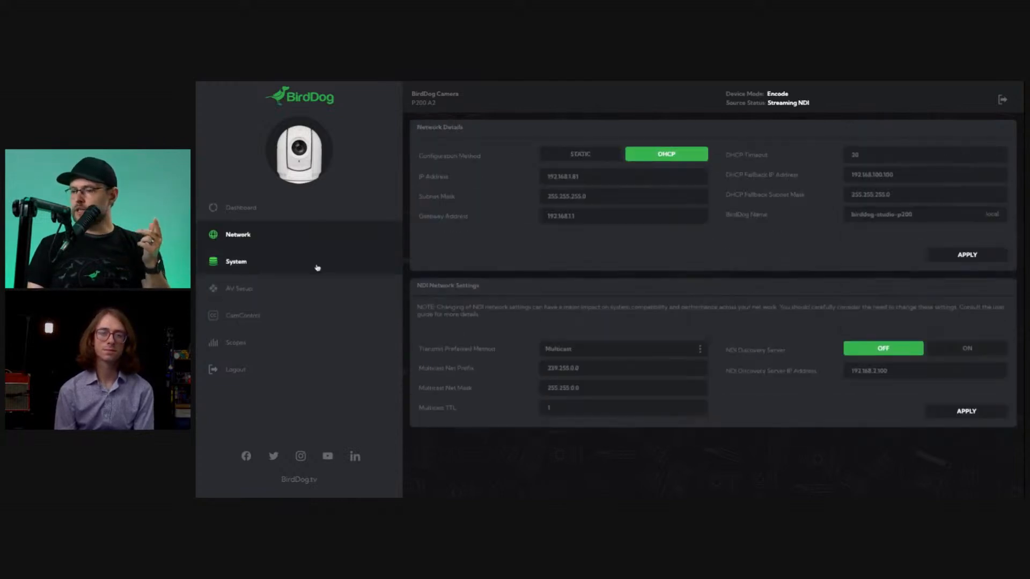
left_click_drag(609, 368, 452, 369)
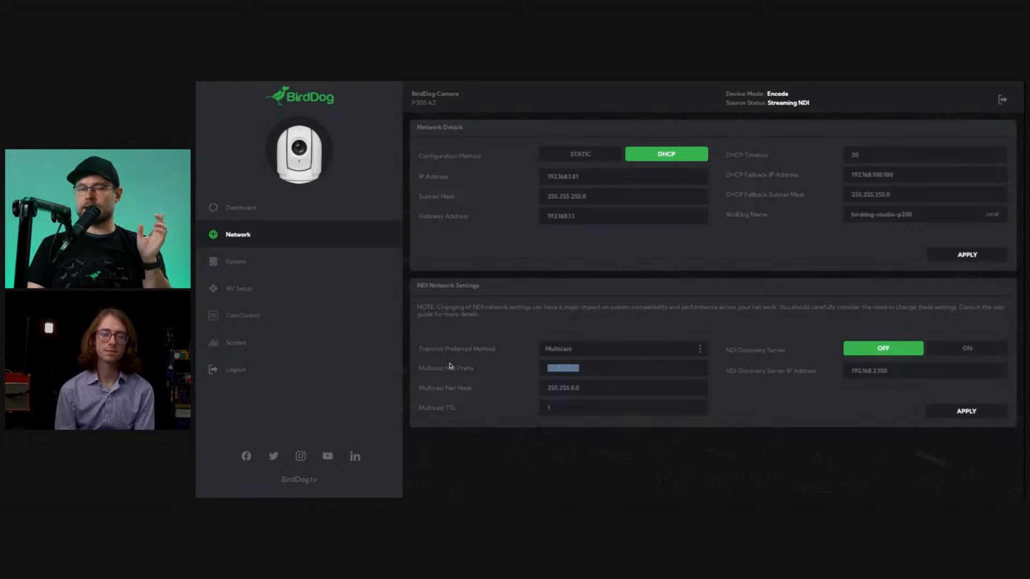
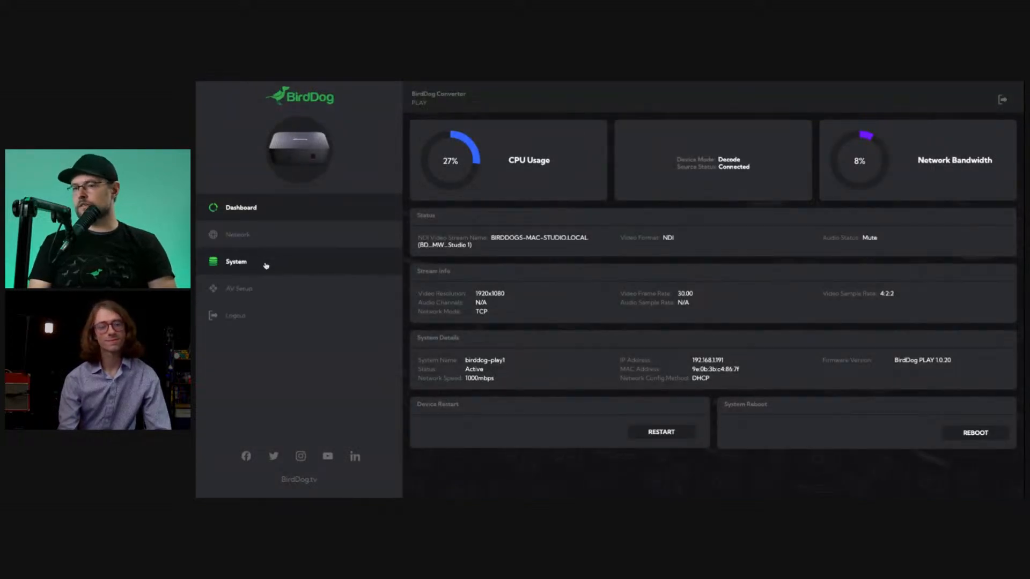
Review the BirdDog PLAY decoder's IP address and set its NDI Receive Preferred Method to Multicast, applying the change.
left_click(260, 245)
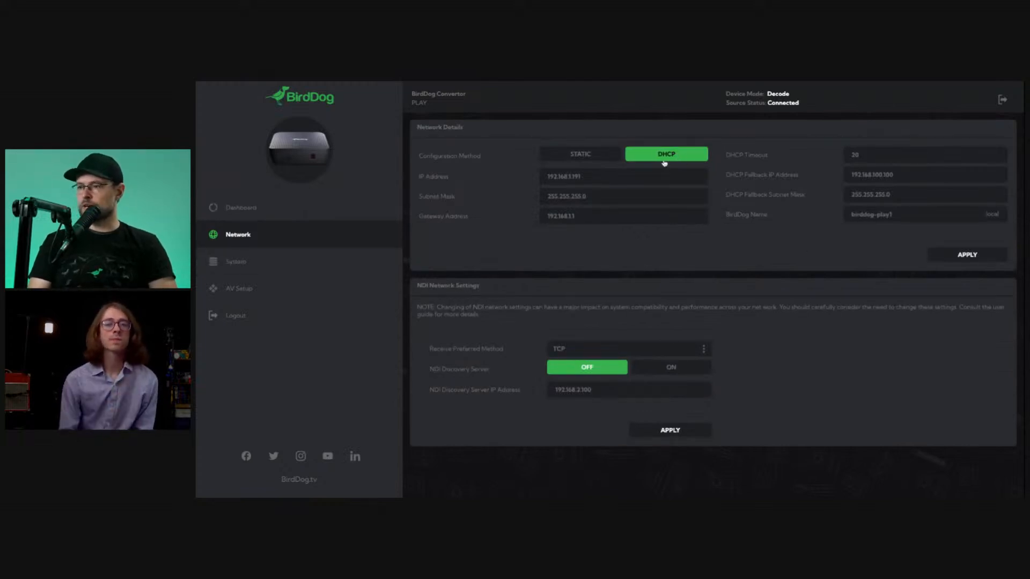
double_click(613, 179)
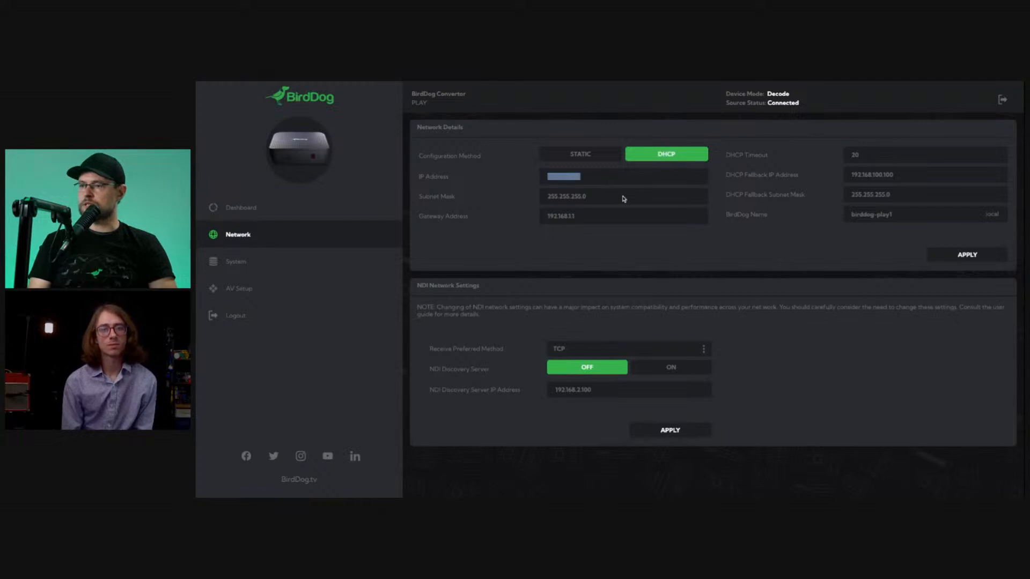
left_click(696, 256)
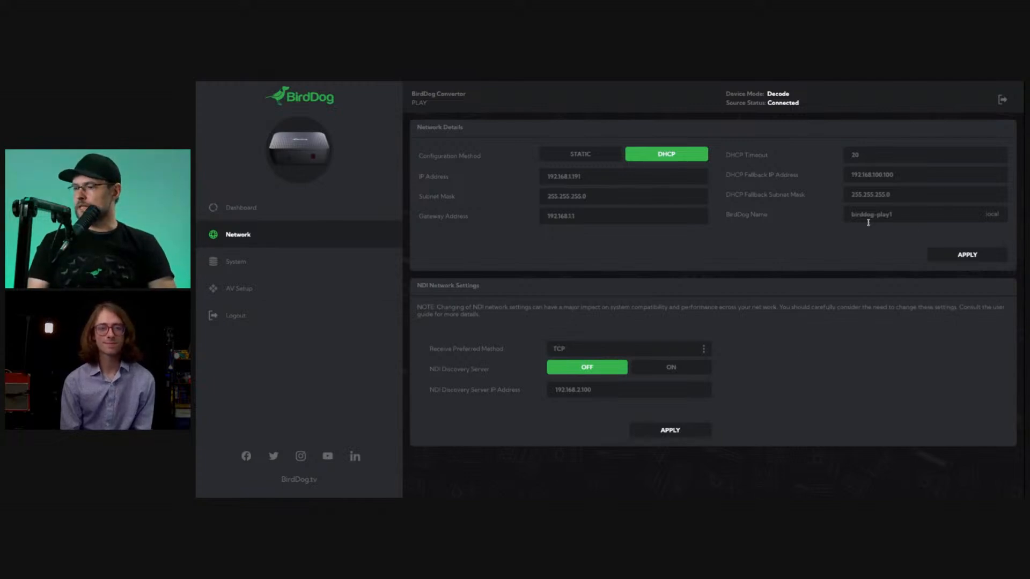
left_click(575, 349)
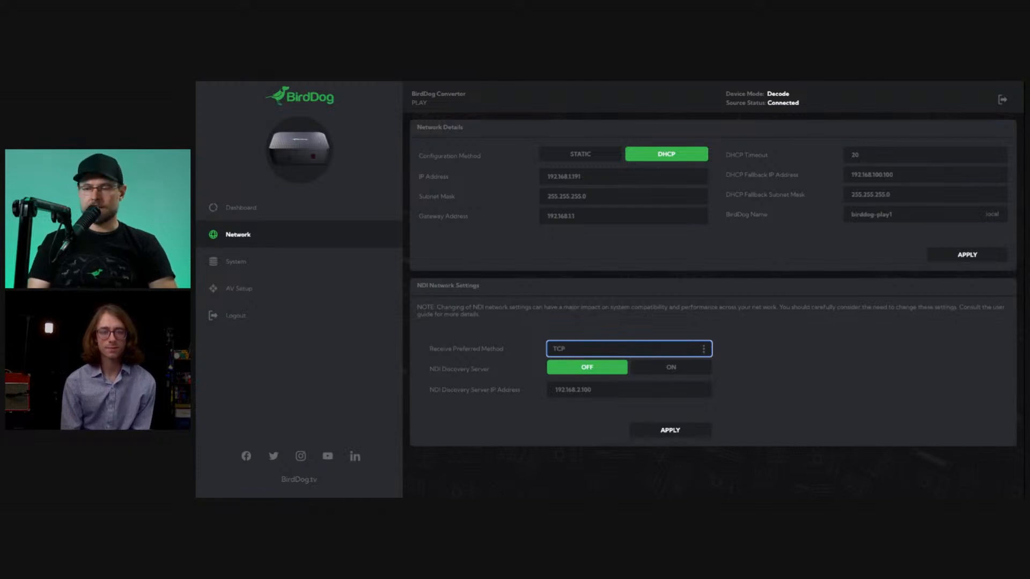
left_click(576, 362)
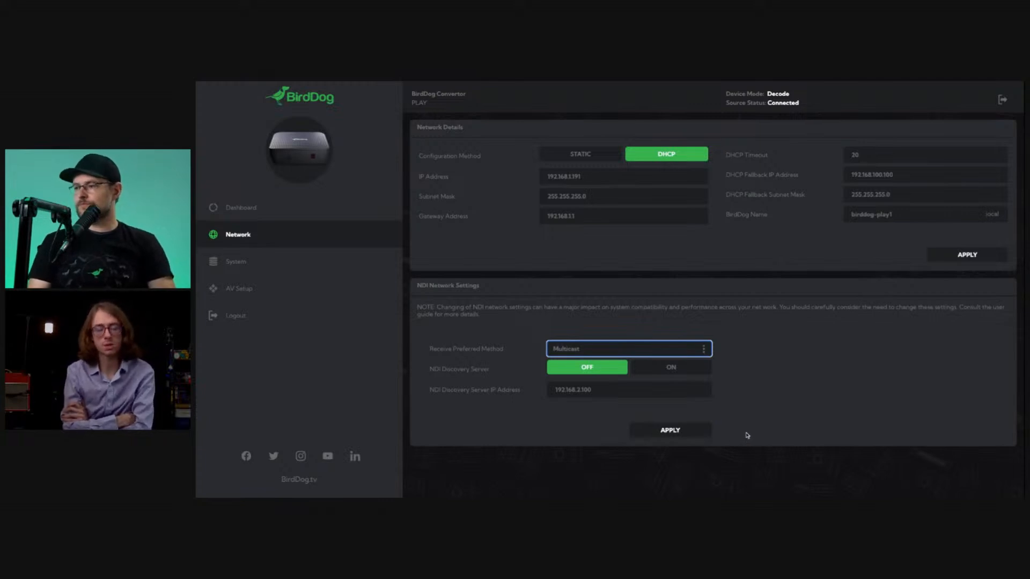
left_click(667, 434)
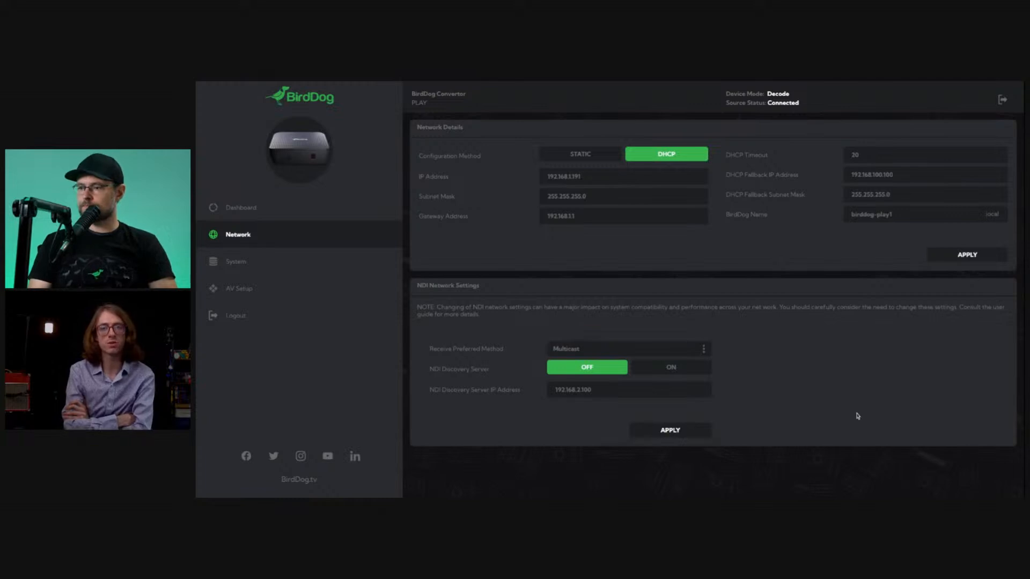
Restart the PLAY decoder from its dashboard and recheck the receive method in its NDI network settings.
left_click(340, 212)
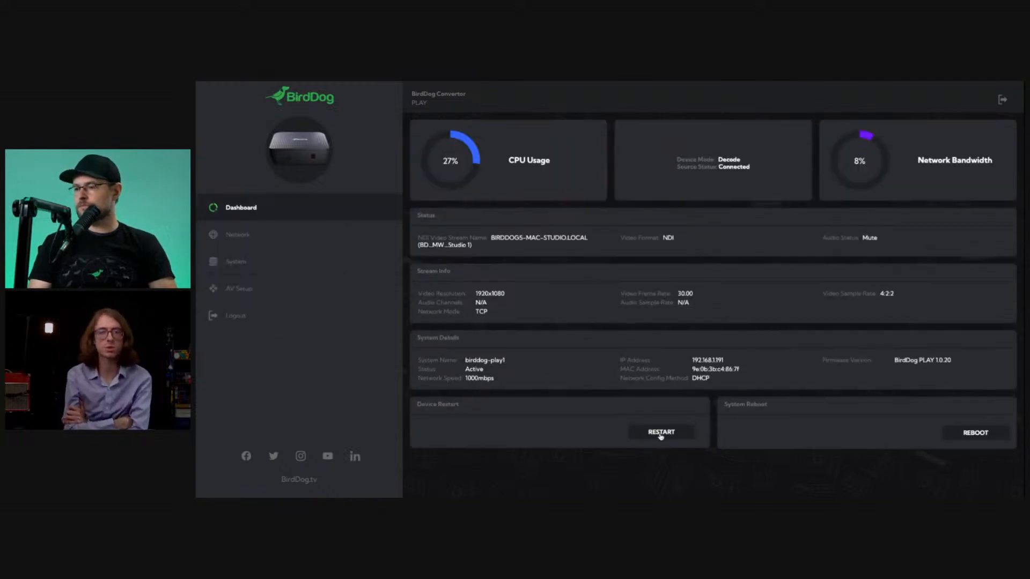
left_click(661, 433)
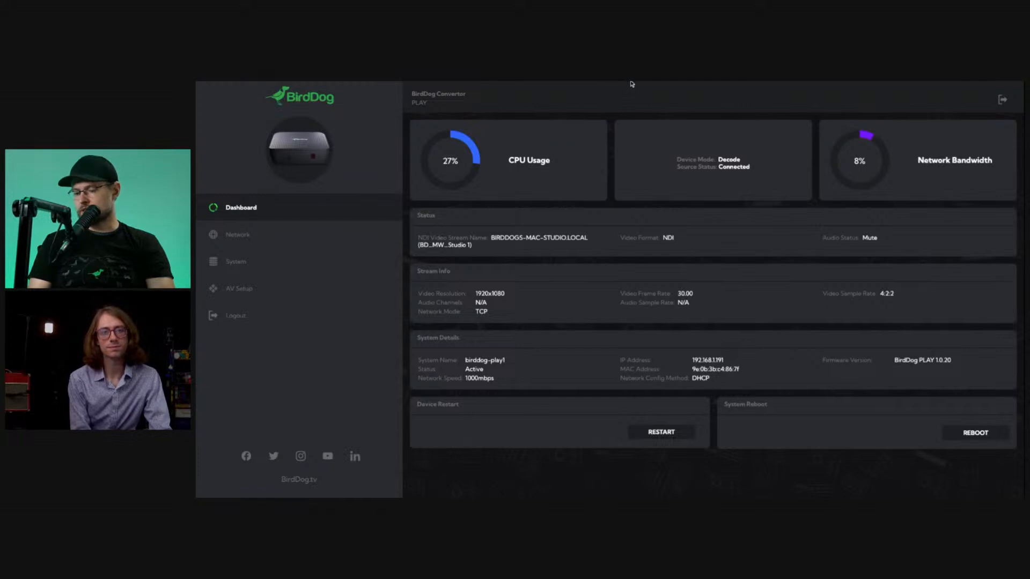
left_click(263, 237)
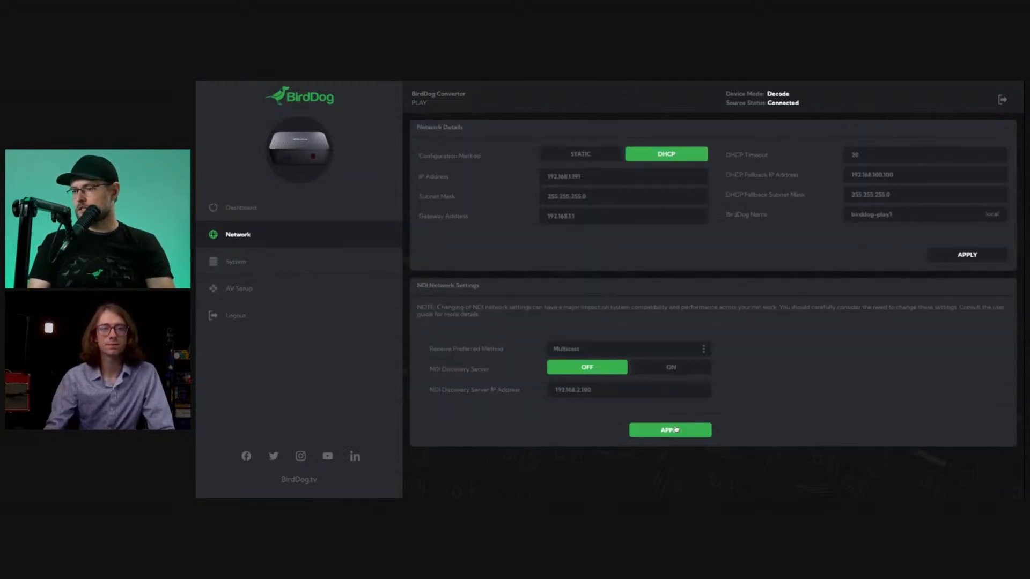
Return to the decoder's dashboard and check the Network Mode of the received stream under Stream Info.
left_click(290, 210)
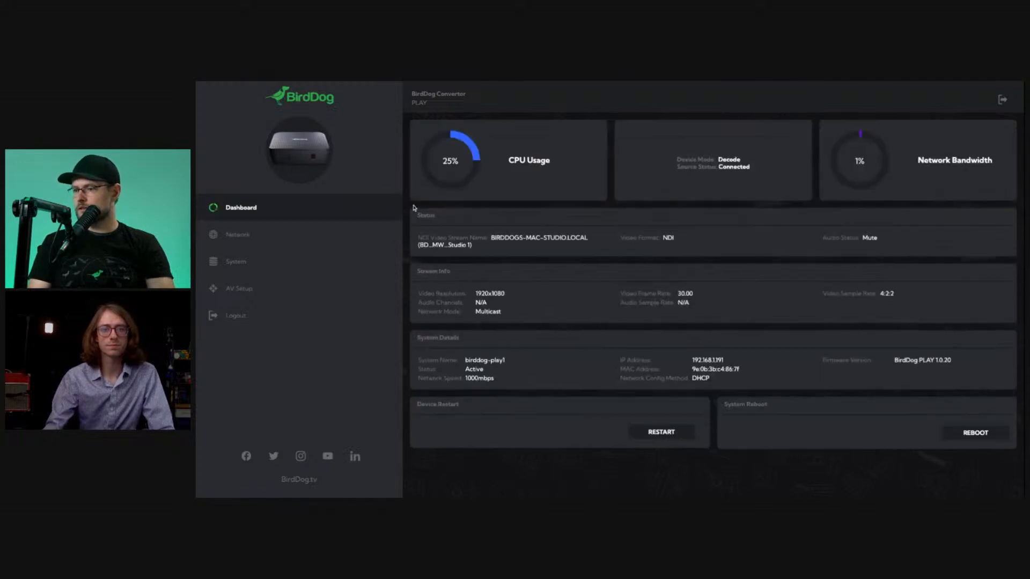
mouse_move(432, 294)
left_mouse_down()
mouse_move(537, 327)
mouse_move(419, 293)
left_mouse_up()
left_click(536, 312)
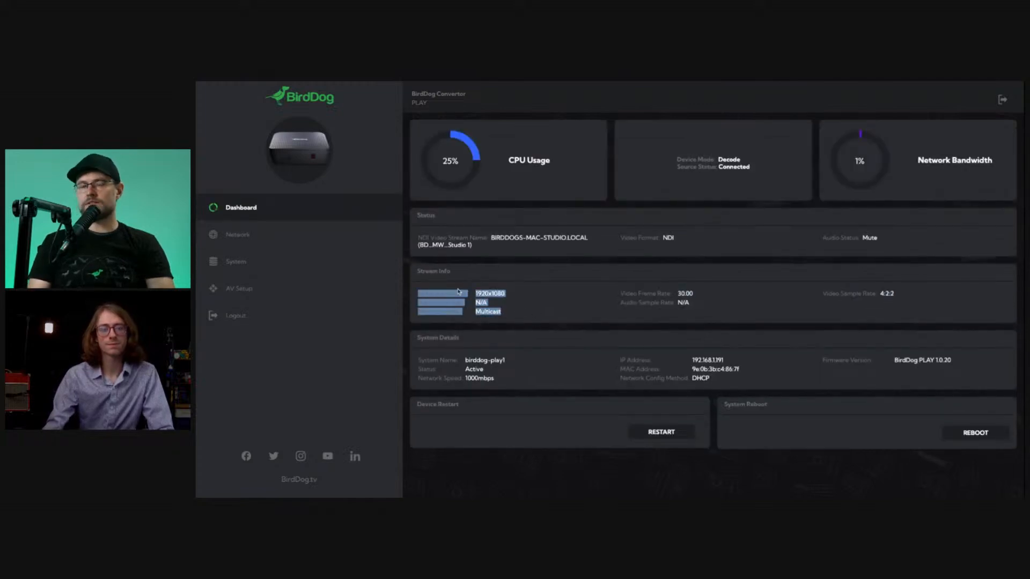
left_click(511, 313)
double_click(505, 314)
left_click(519, 317)
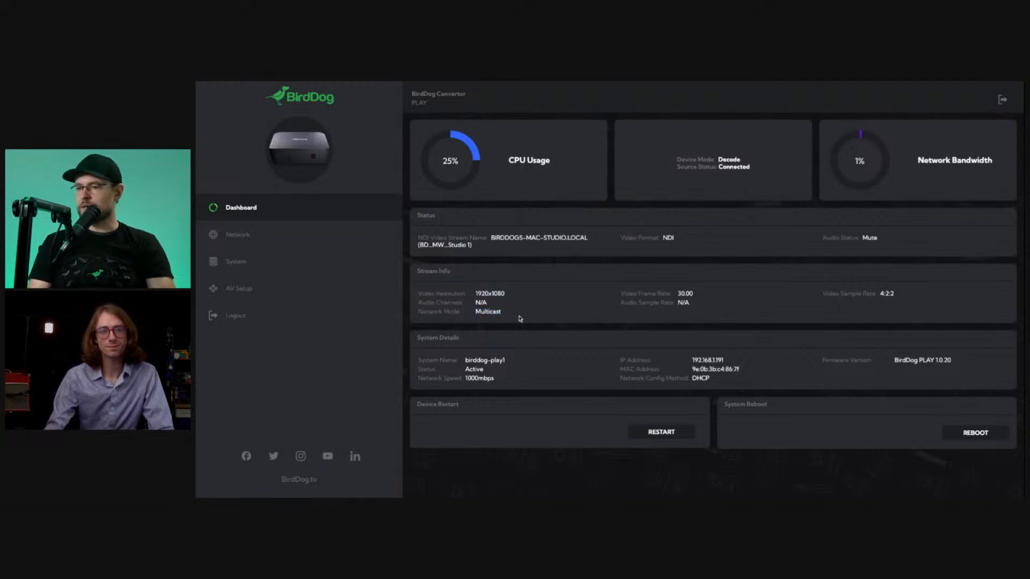
double_click(493, 312)
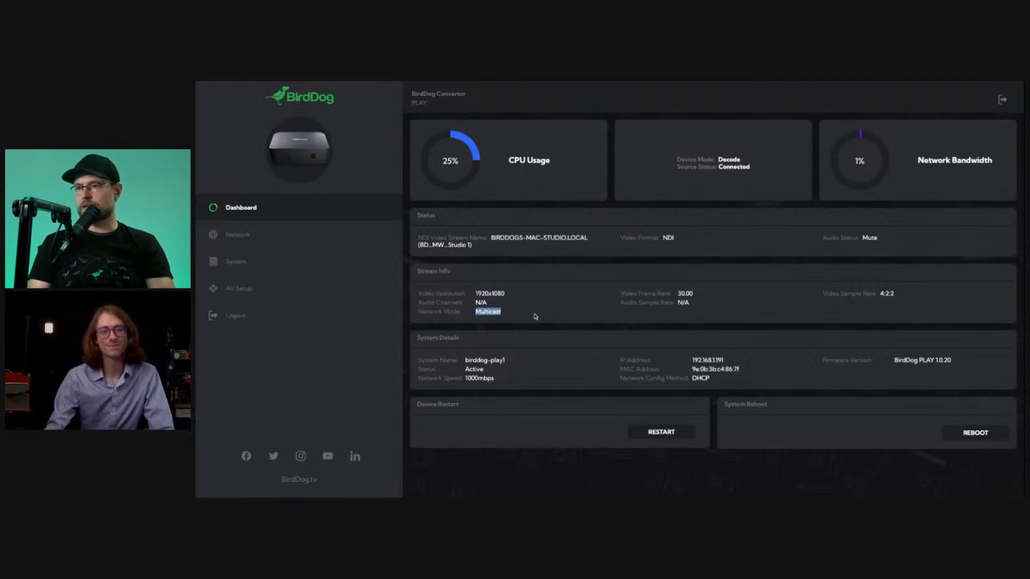